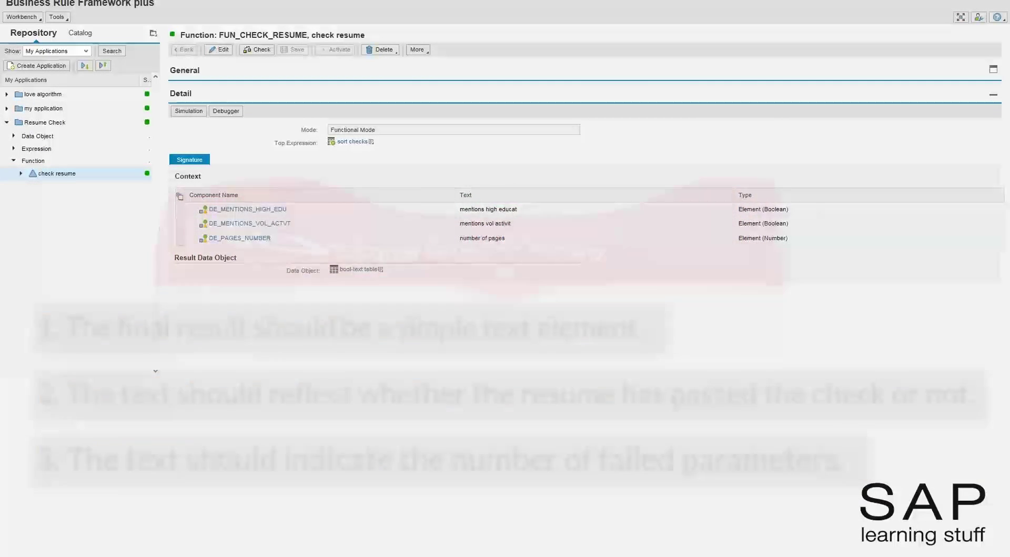
Step: Switch the check resume function to edit mode and start creating a new Element as its result data object
left_click(354, 340)
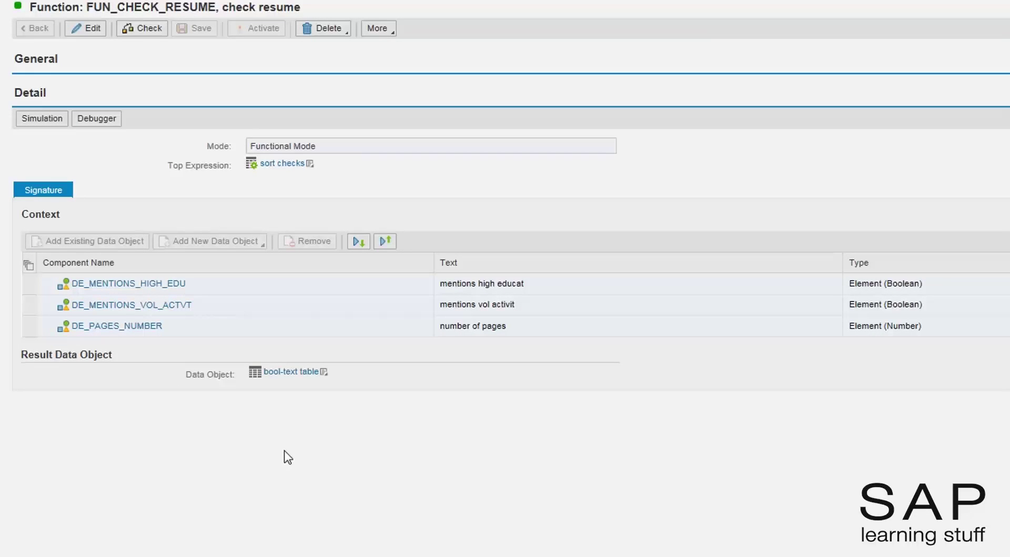
left_click(99, 31)
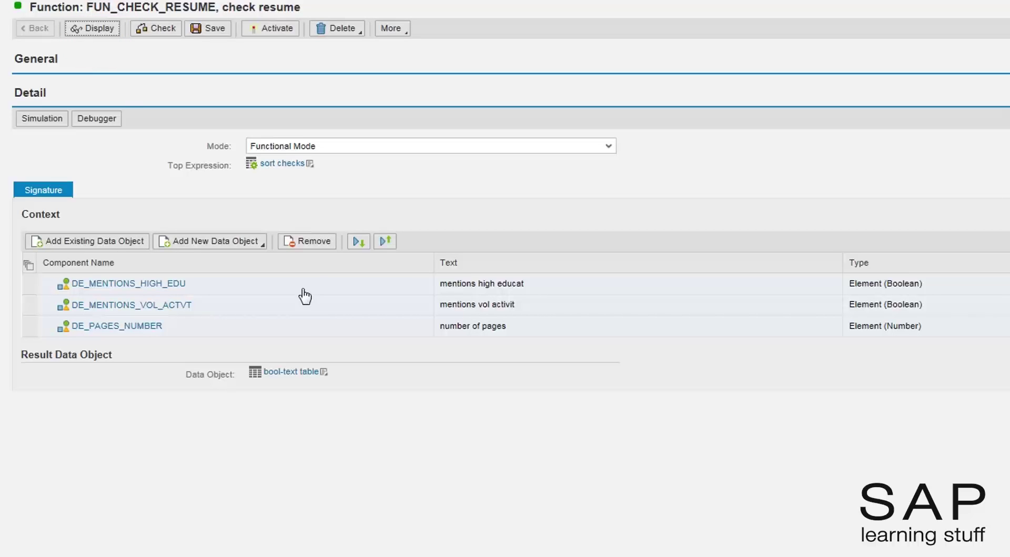
left_click(323, 372)
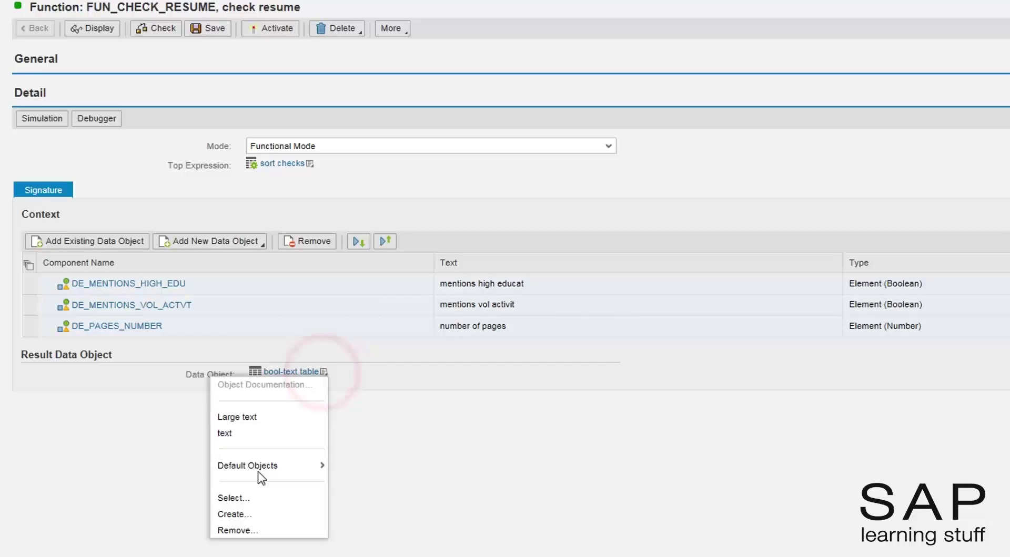
left_click(253, 515)
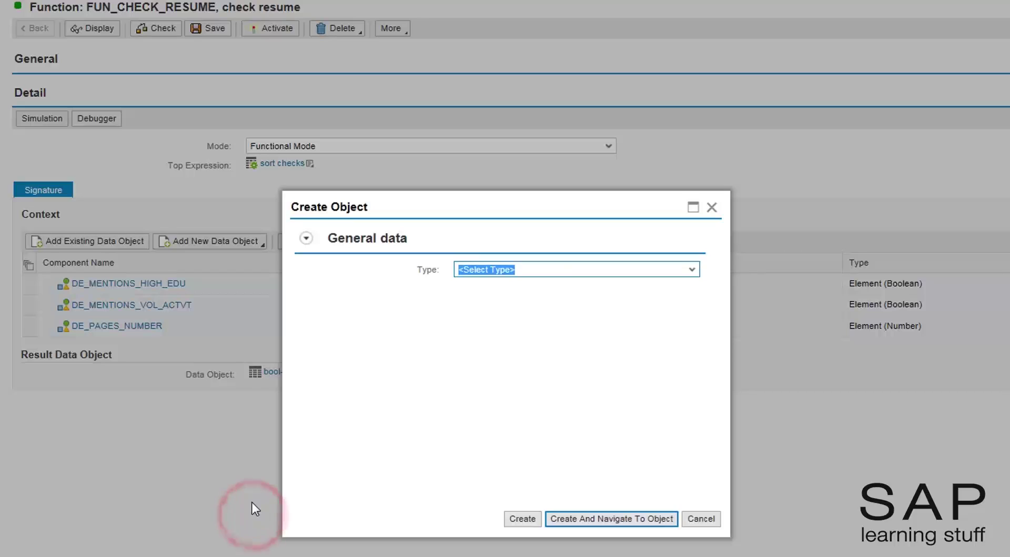
left_click(560, 269)
left_click(535, 297)
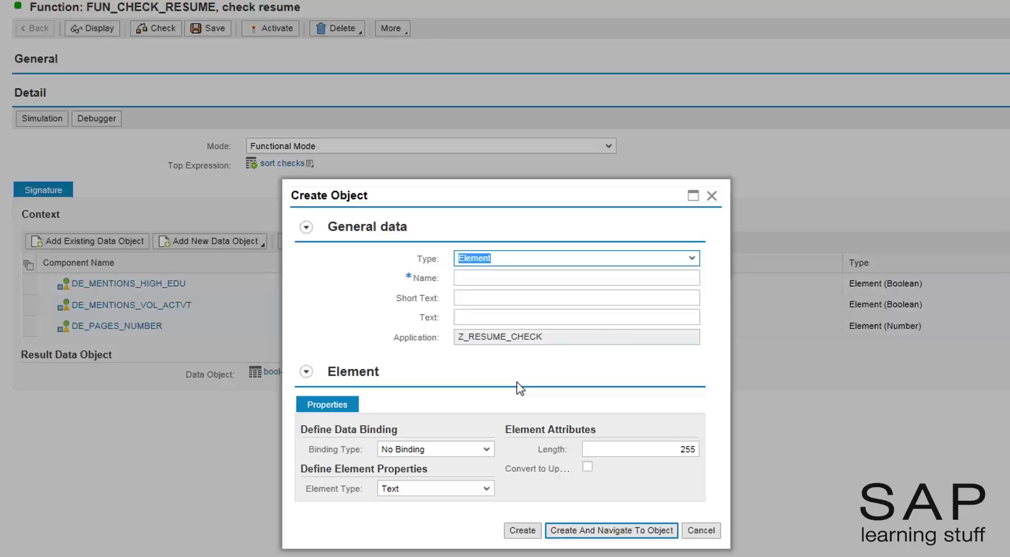
Step: Name the new element de_final_result, enter "final result" as both short text and text, and create it
left_click(510, 279)
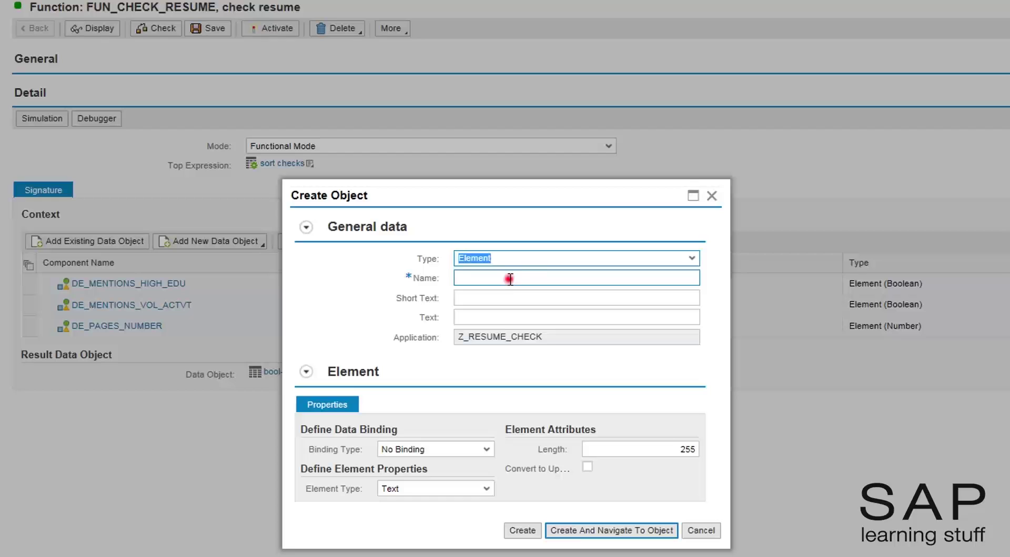
type("de_final_result")
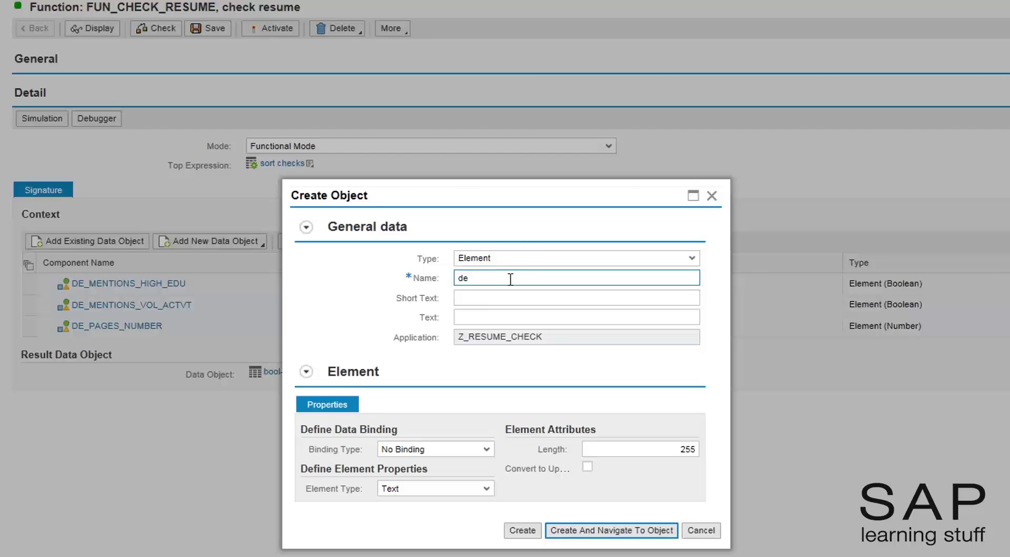
key("ctrl+a")
left_click(500, 297)
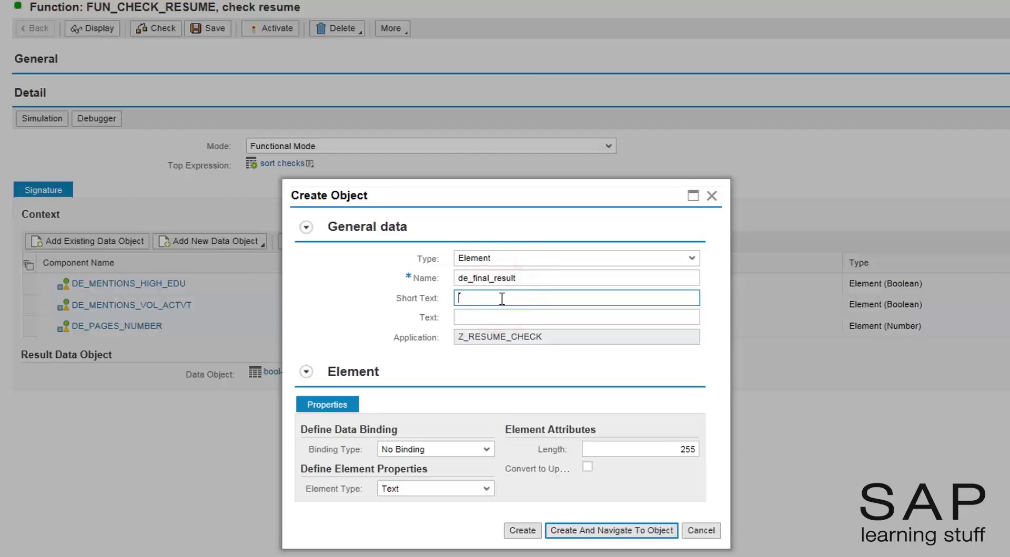
type("final result")
left_click(497, 315)
type("final result")
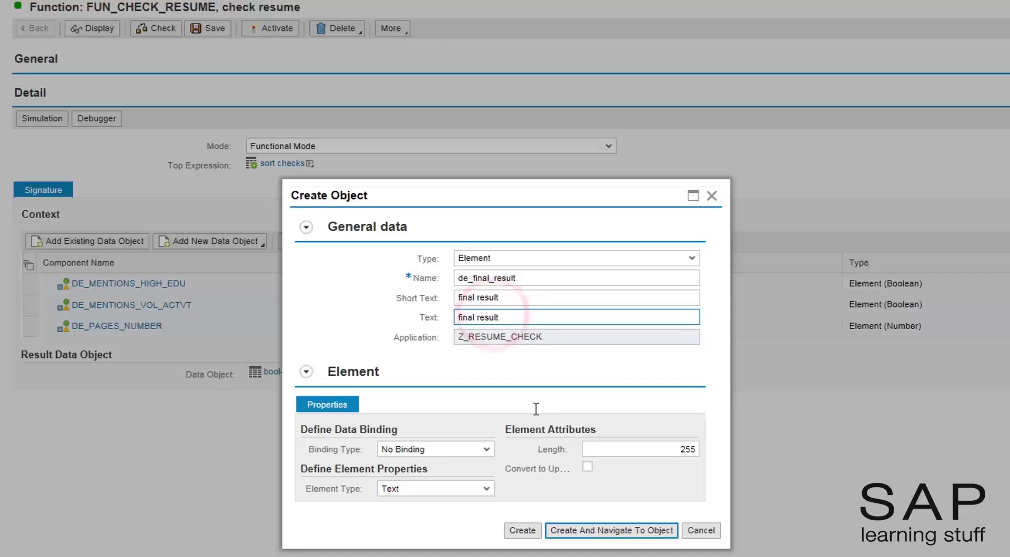
left_click(529, 529)
left_click(526, 531)
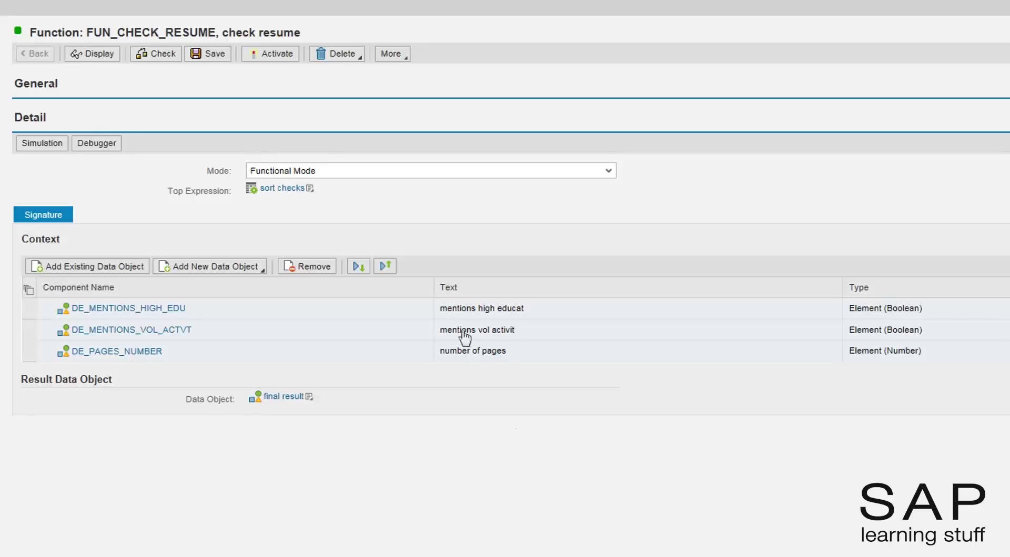
Step: Remove the sort checks top expression from the check resume function
left_click(309, 190)
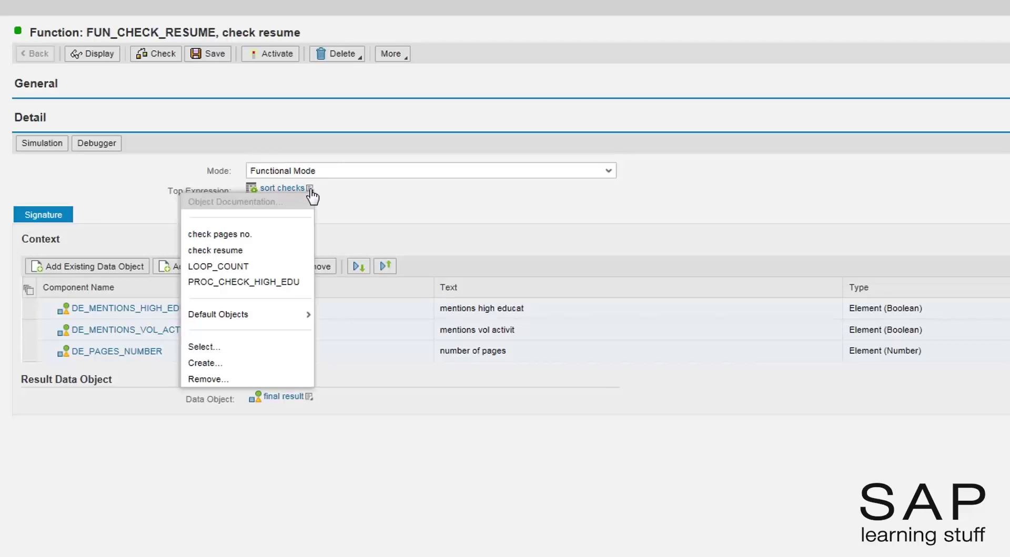
left_click(273, 377)
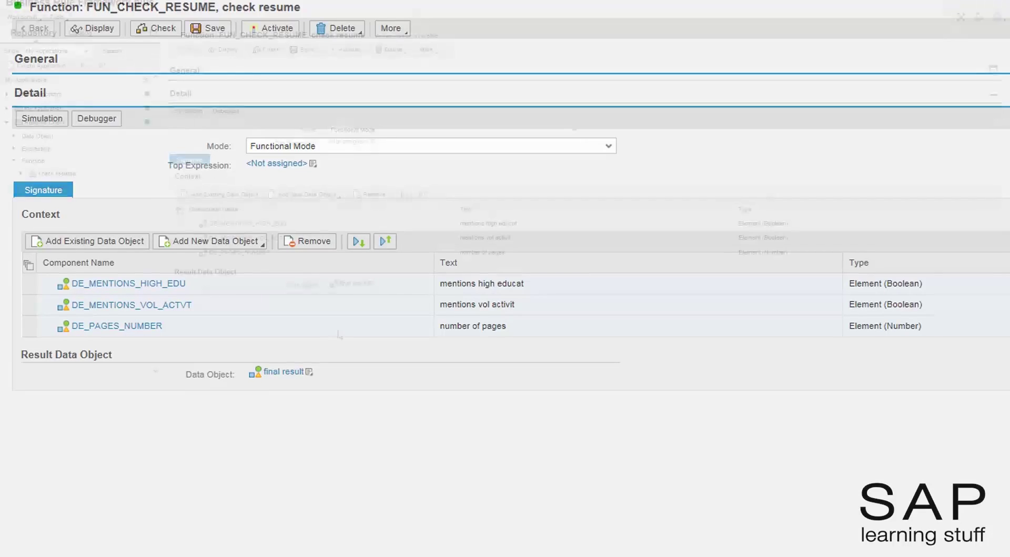
left_click(261, 441)
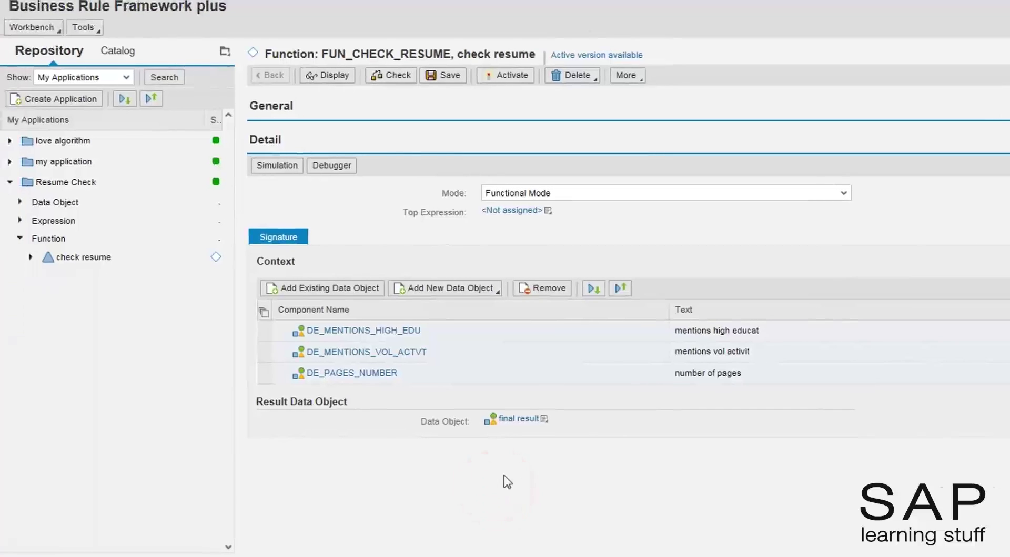
Step: Start creating a Loop expression in the Resume Check application
left_click(30, 219)
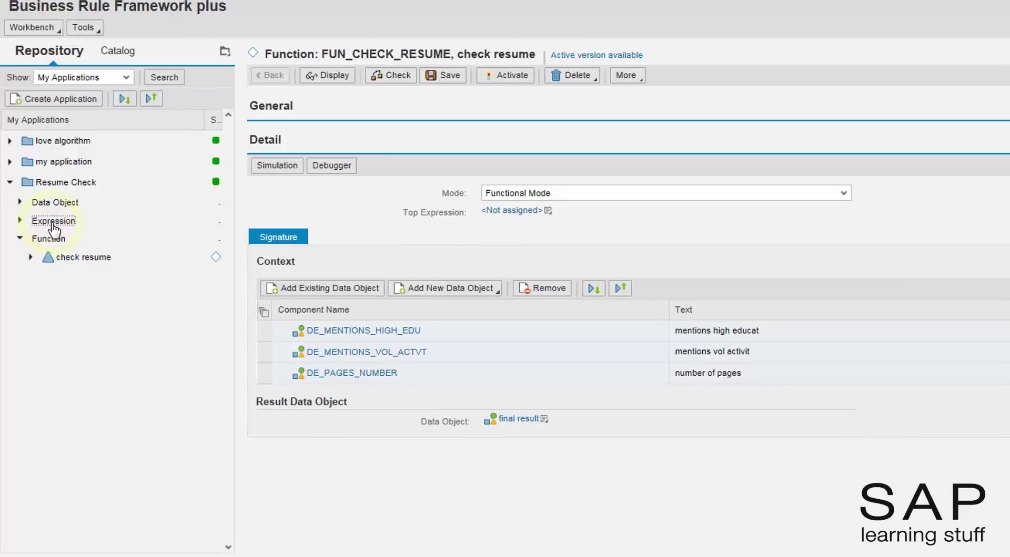
right_click(54, 226)
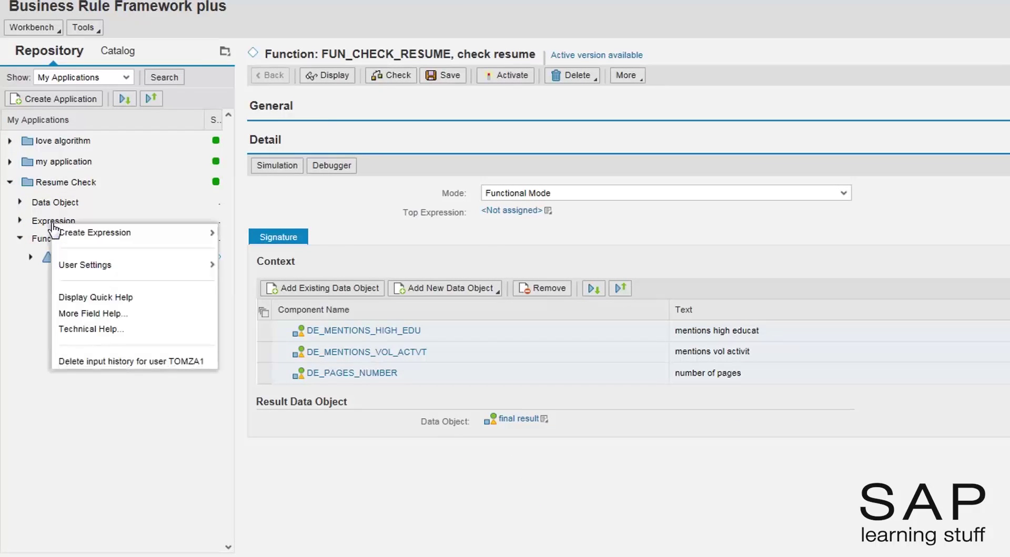
mouse_move(105, 231)
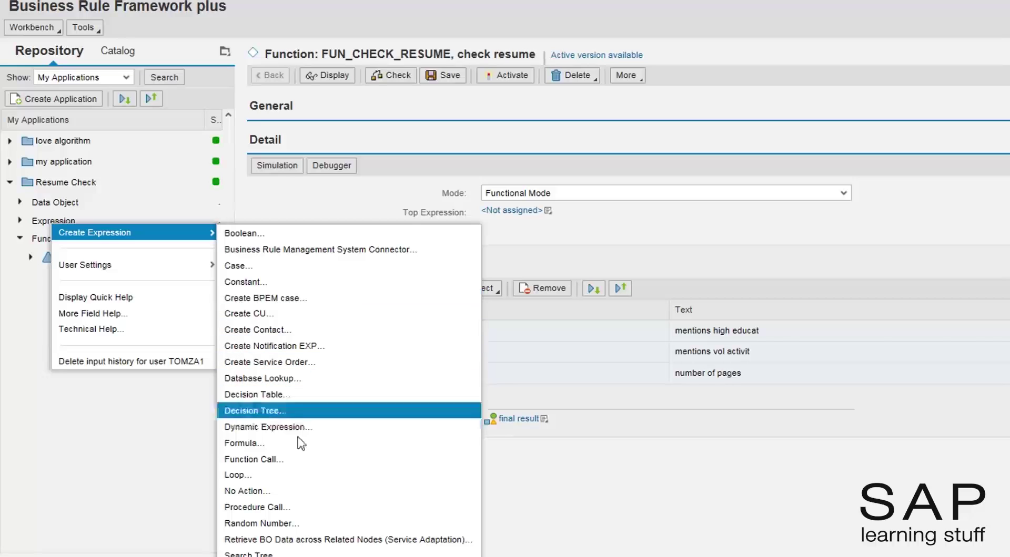
left_click(285, 474)
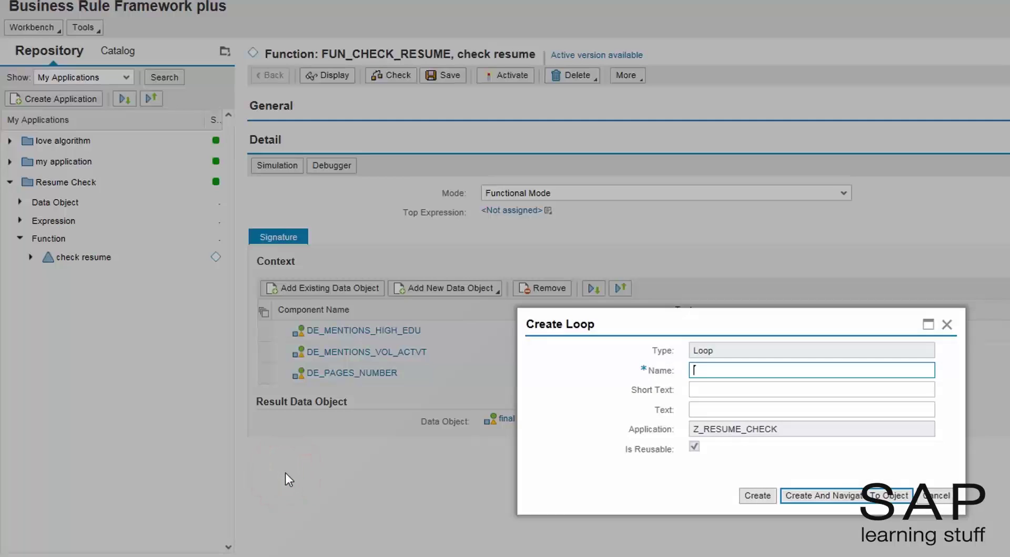
Step: Name the loop loop_count with short text "count failed paramet" and text "count failed parameters", then create and open it
type("loop_count")
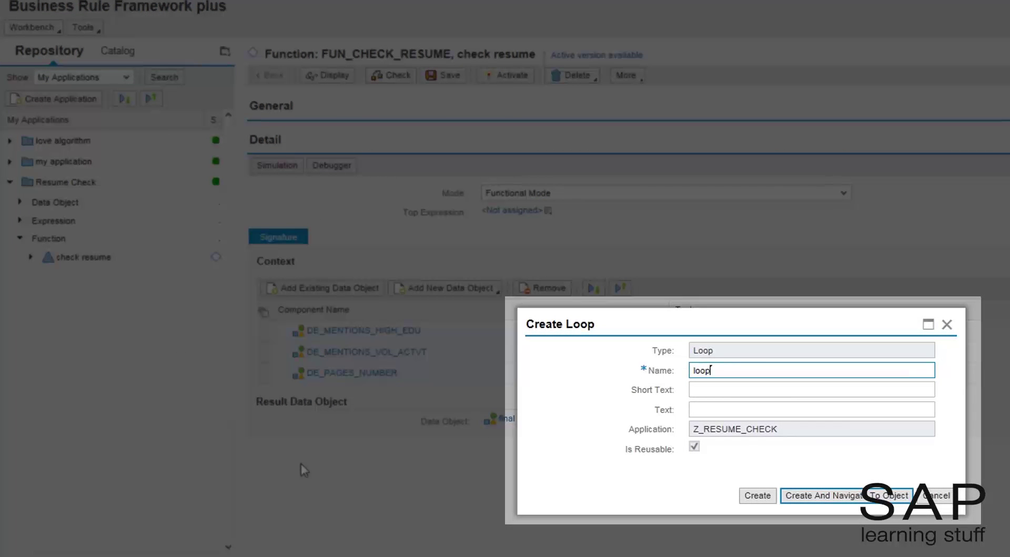
left_click(758, 391)
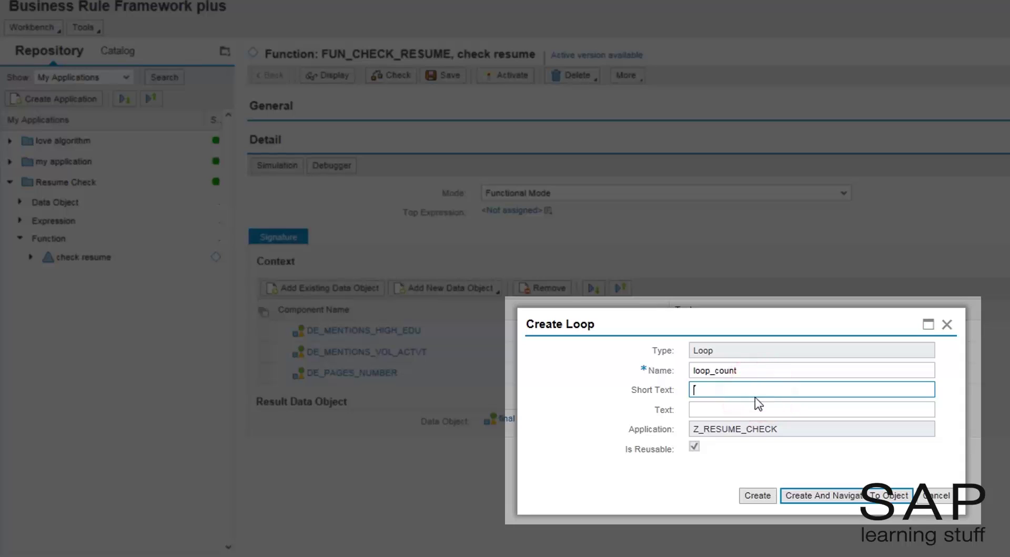
type("count")
left_click(755, 406)
key("ctrl+c")
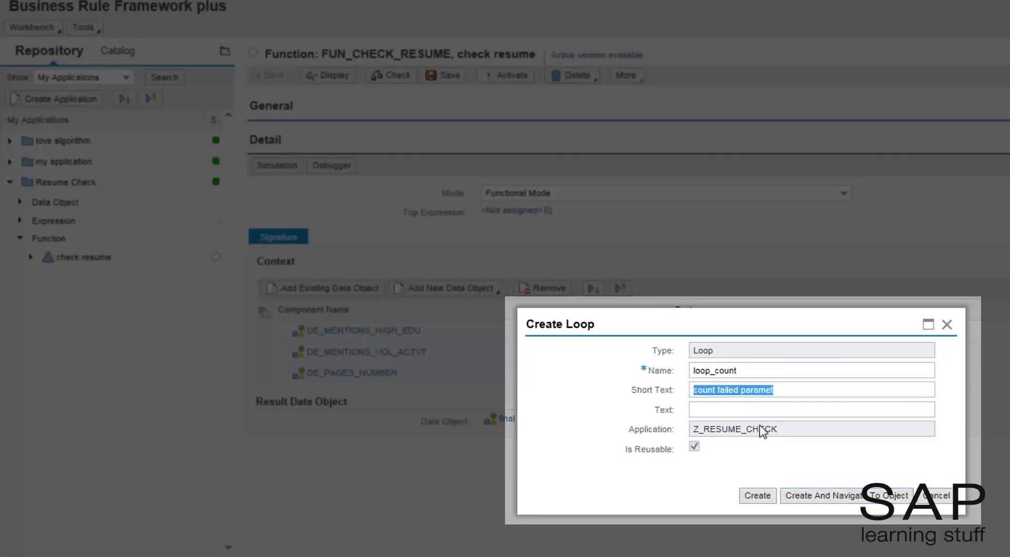
left_click(757, 410)
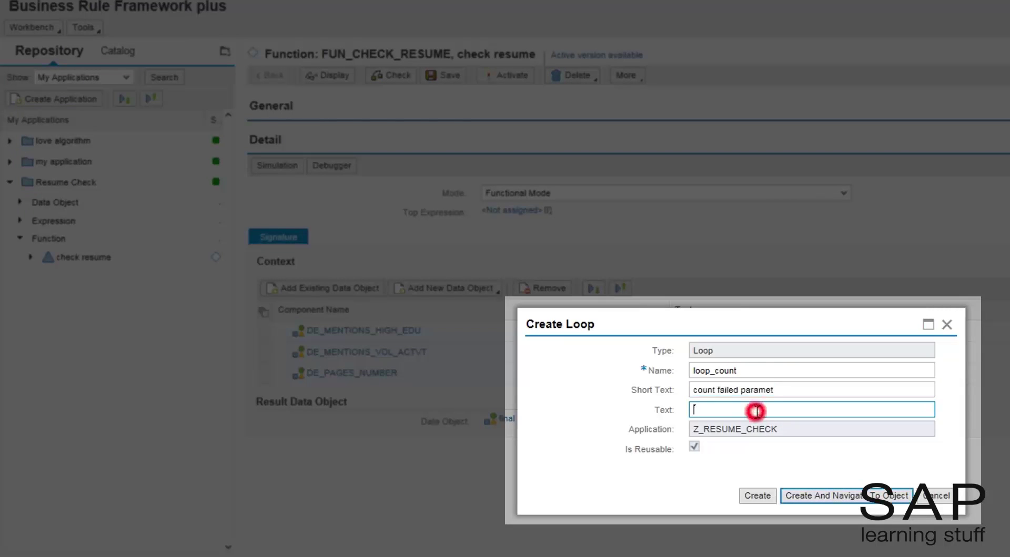
key("ctrl+v")
type("ers")
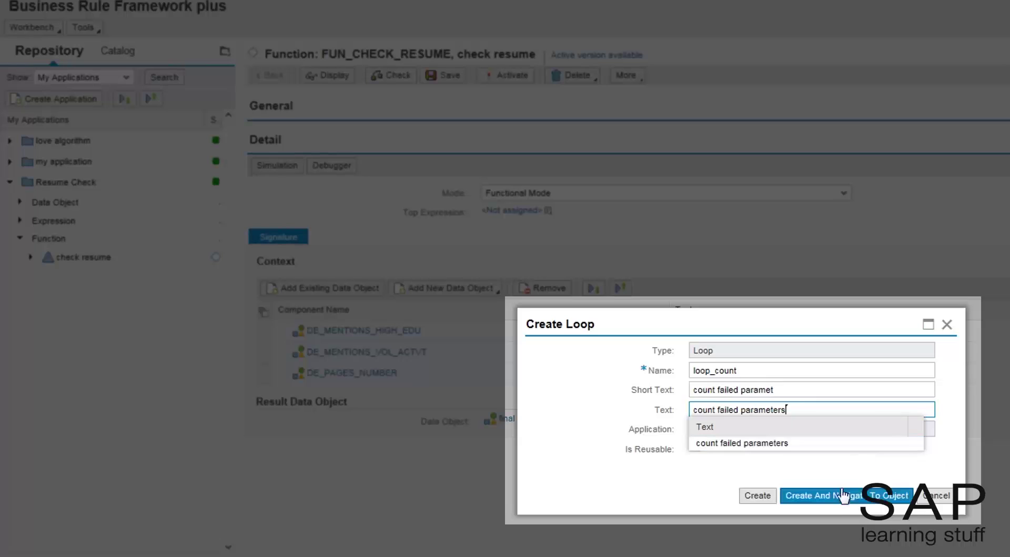
left_click(835, 498)
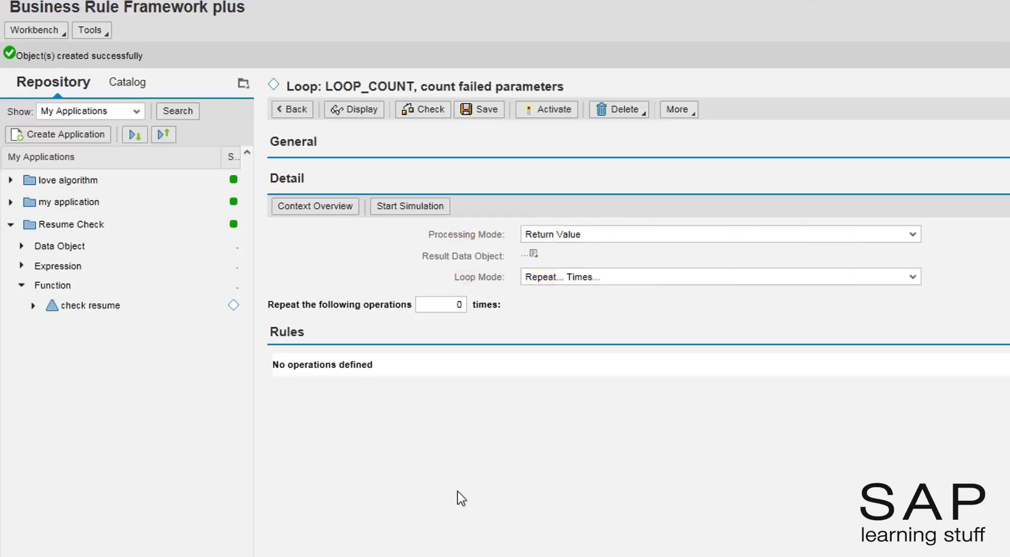
Step: Keep the loop's processing mode at Return Value and set its loop mode to For Each Entry in...
left_click(644, 243)
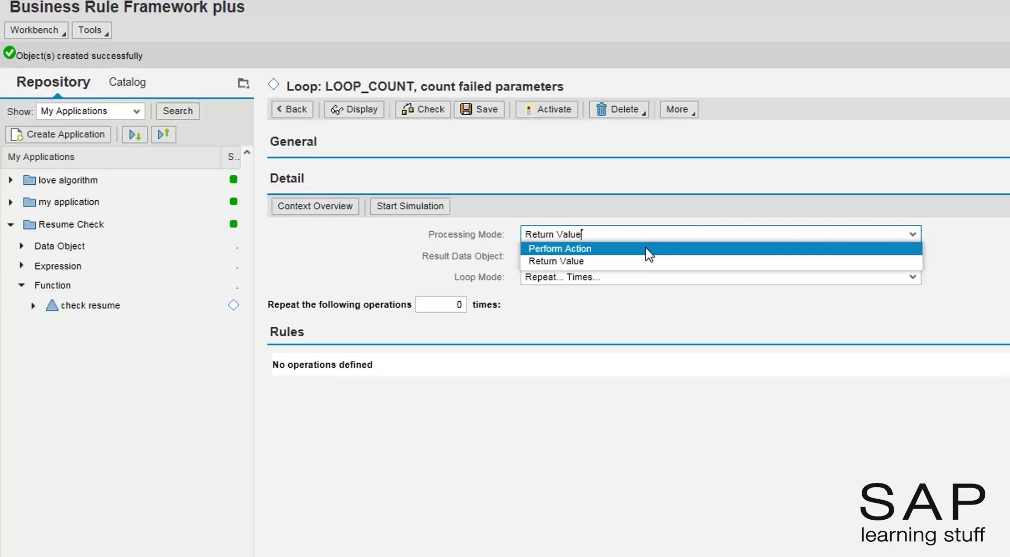
left_click(632, 260)
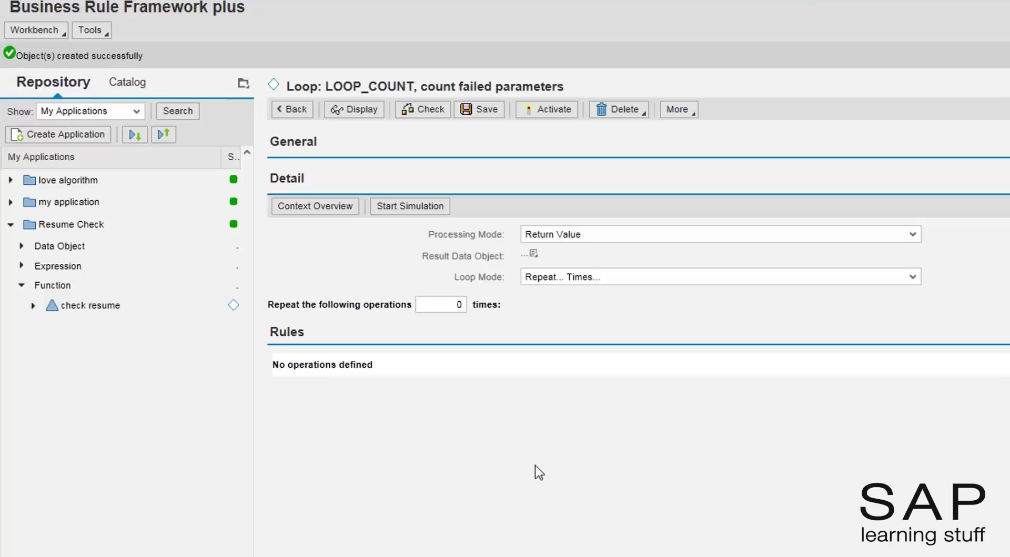
left_click(629, 277)
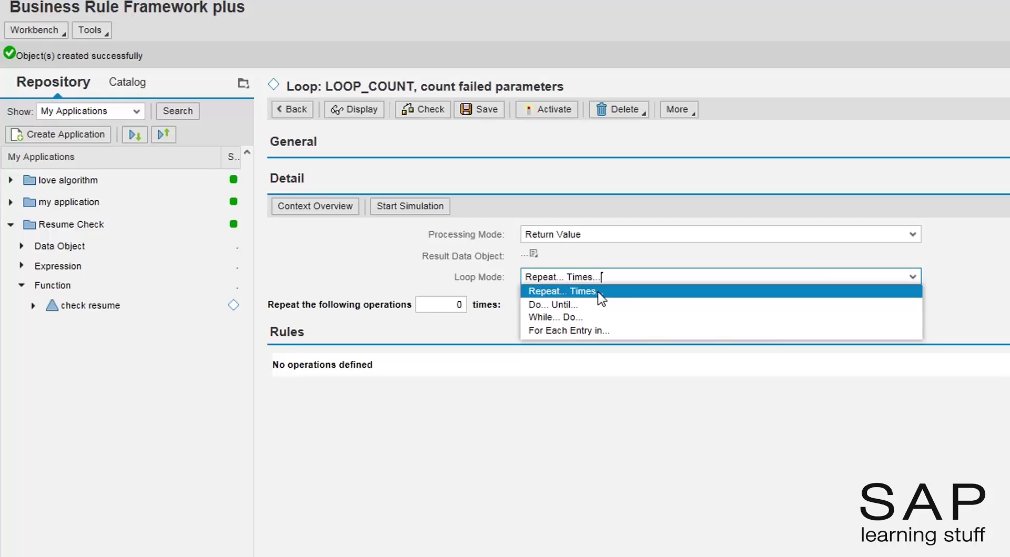
left_click(602, 330)
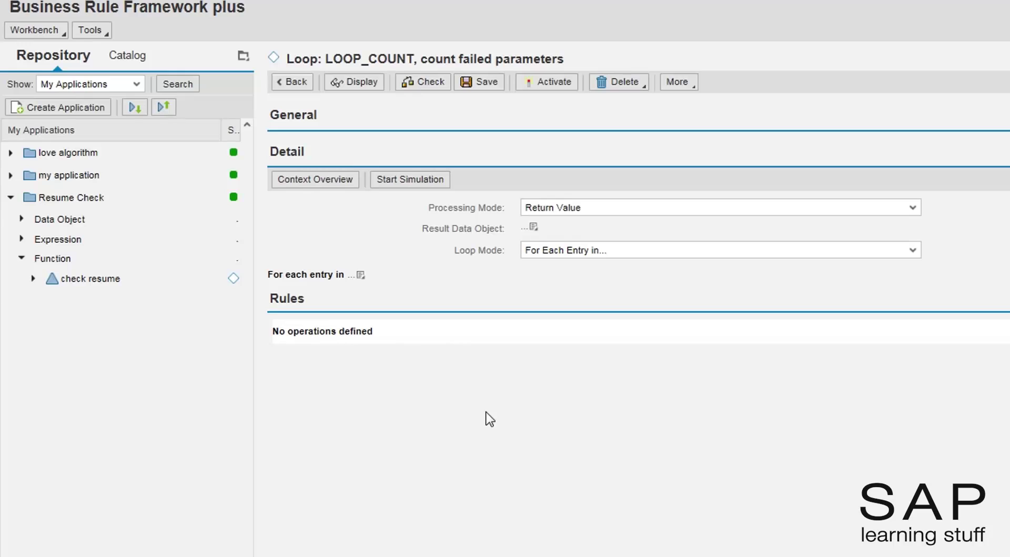
Step: Select the check resume decision table as the source of the entries the loop goes through
left_click(360, 275)
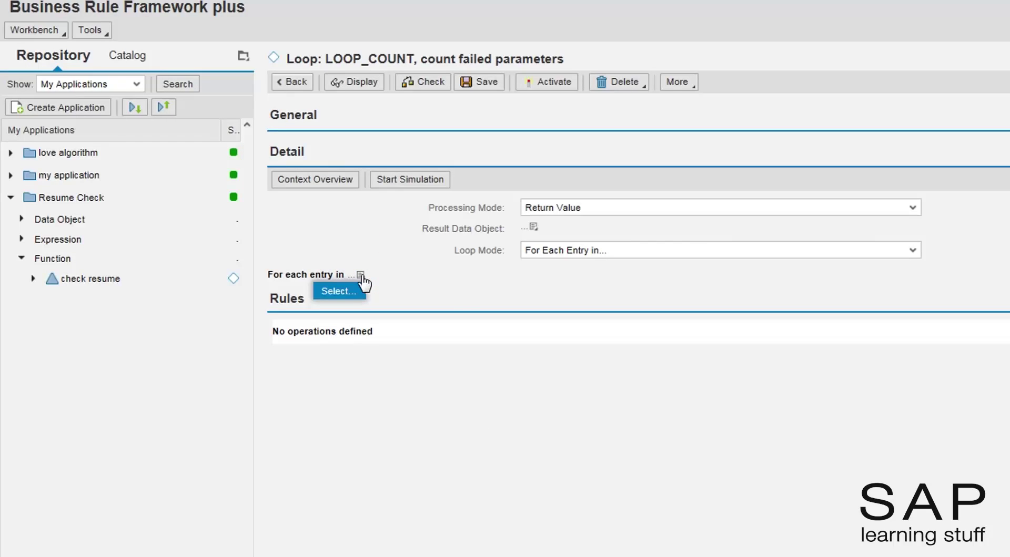
left_click(347, 291)
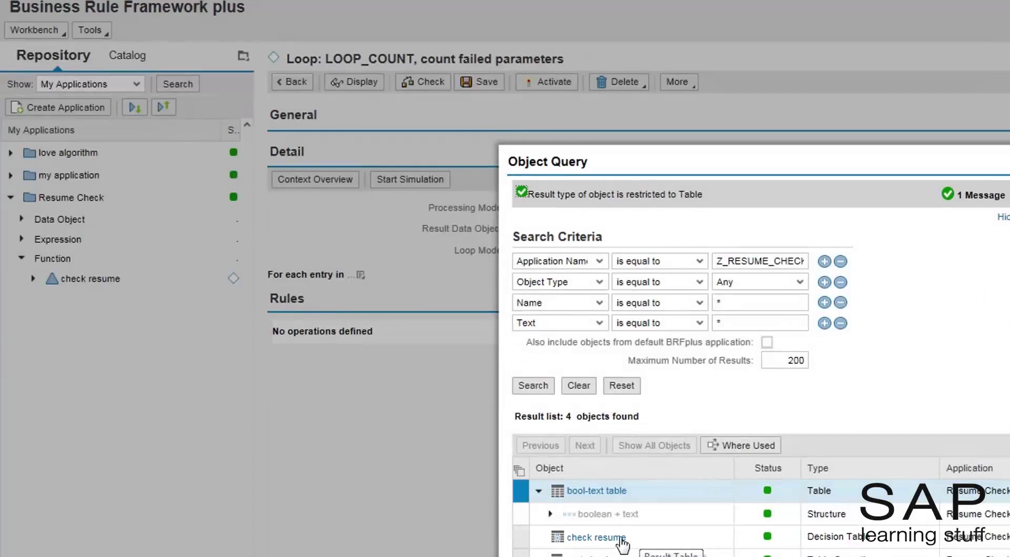
left_click(610, 539)
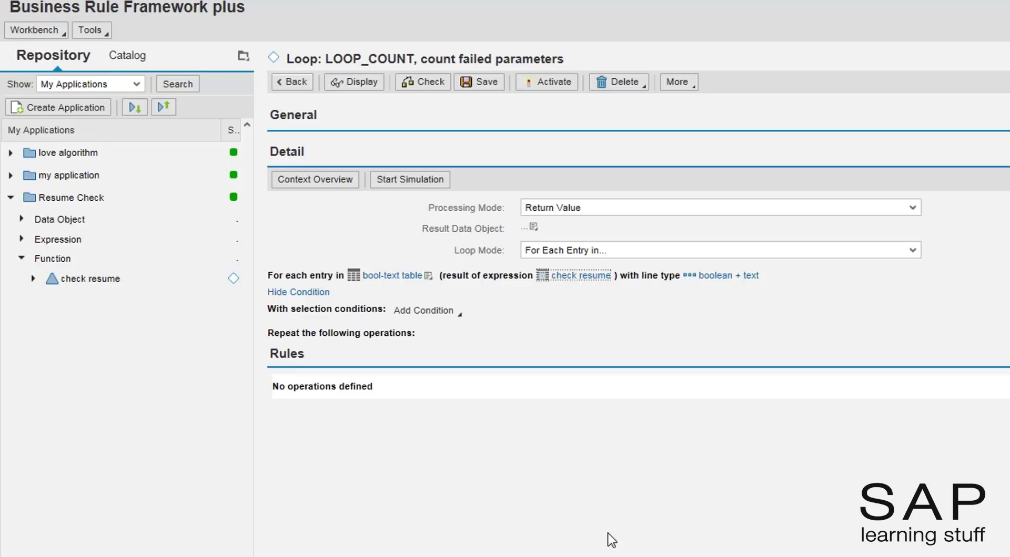
Step: Start creating a new object of type Element as the loop's result data object
left_click(533, 227)
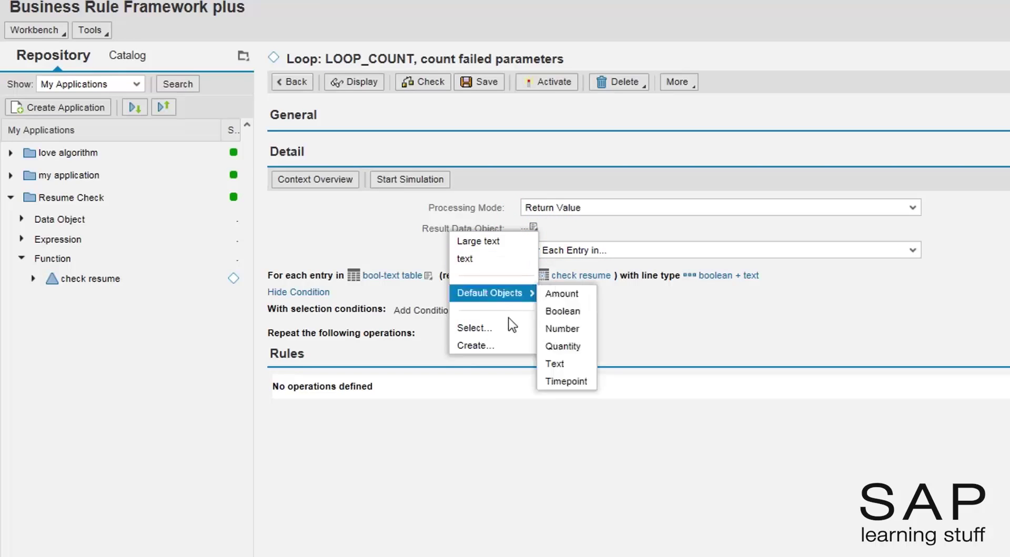
left_click(494, 345)
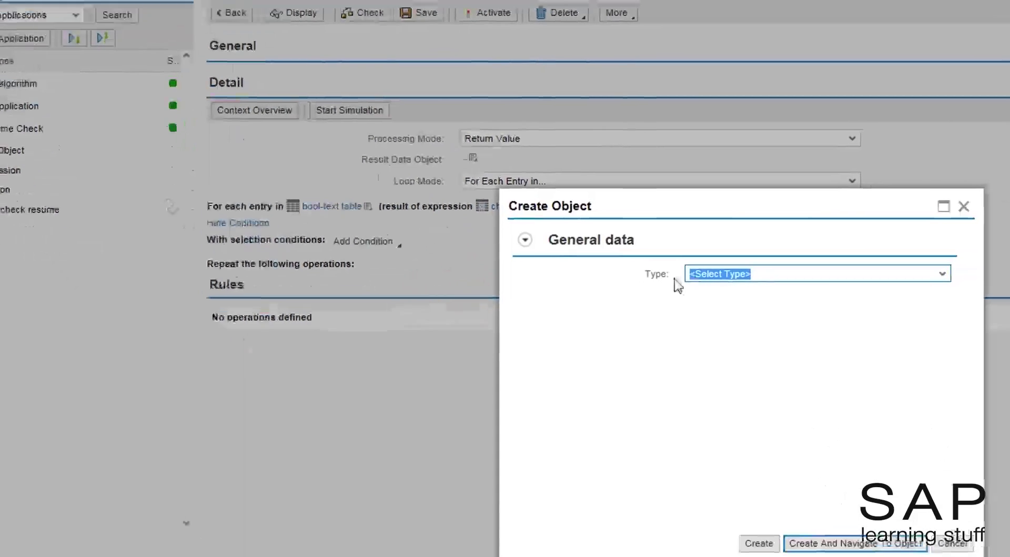
left_click(786, 345)
left_click(699, 263)
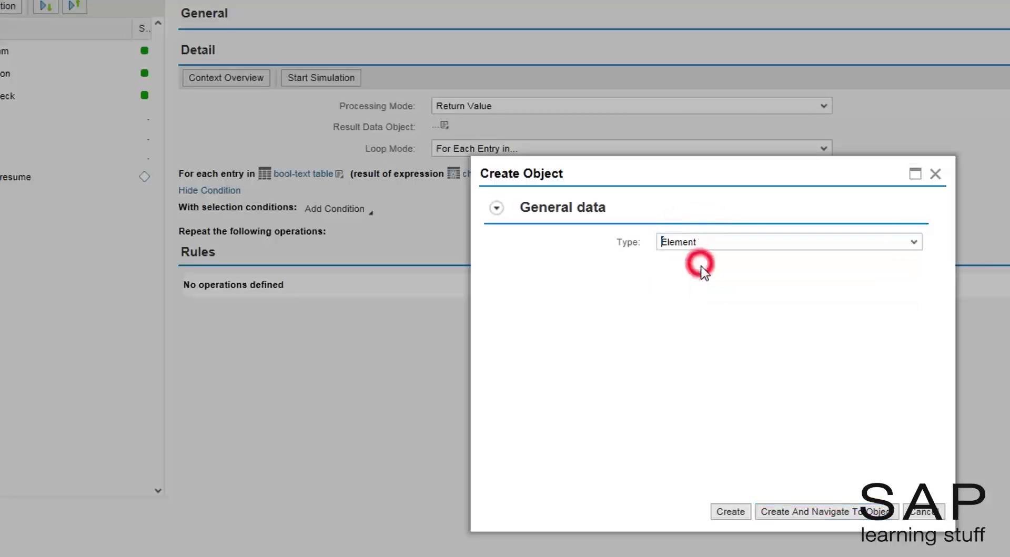
Step: Name the new element de_counter and enter "count fails" as both its short text and text
left_click(689, 250)
type("de")
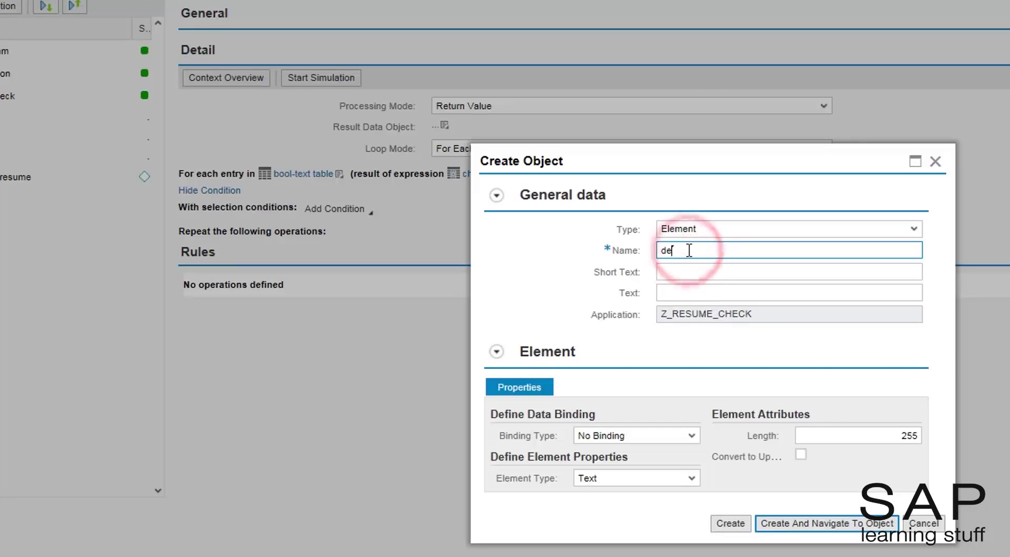
type("_counter")
left_click(695, 270)
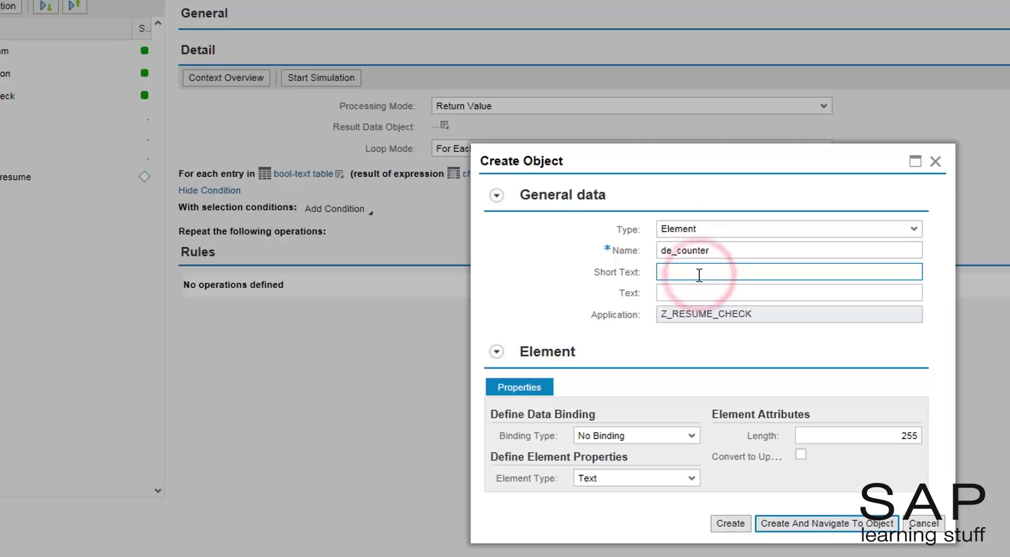
type("count fails")
key("ctrl+a")
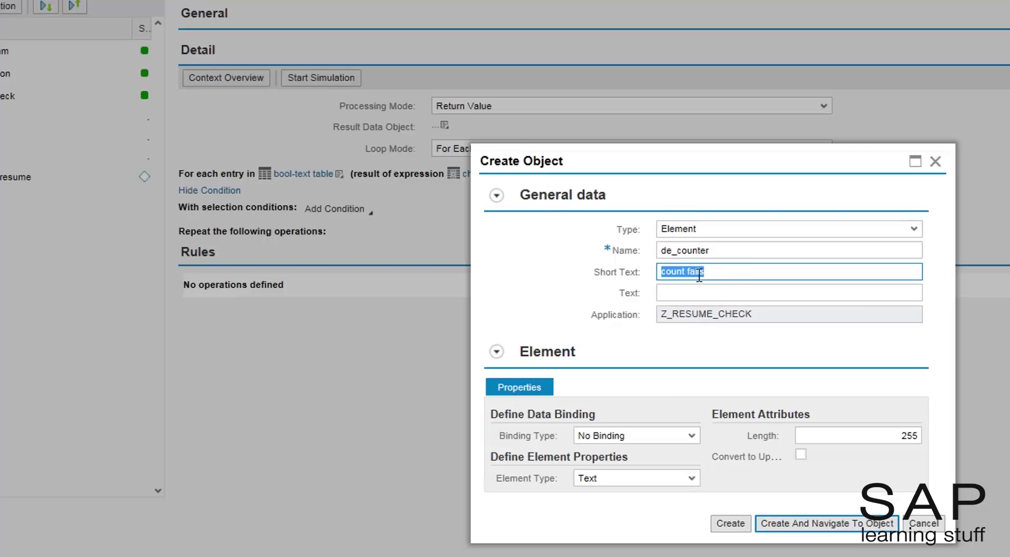
key("ctrl+c")
left_click(704, 292)
key("ctrl+v")
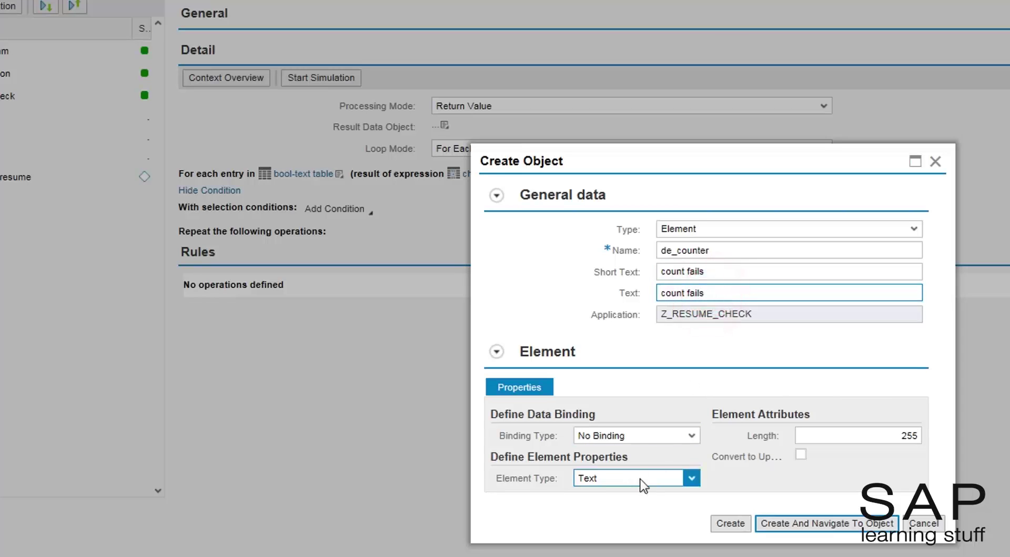
Step: Make the element a Number with 0 decimal places and positive values only, and create it
left_click(641, 479)
left_click(622, 517)
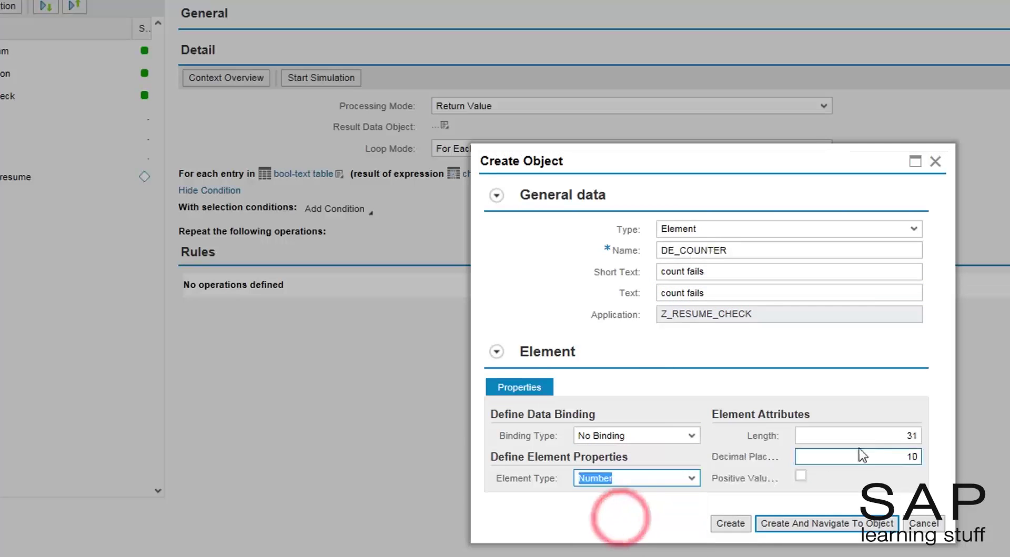
double_click(894, 457)
type("0")
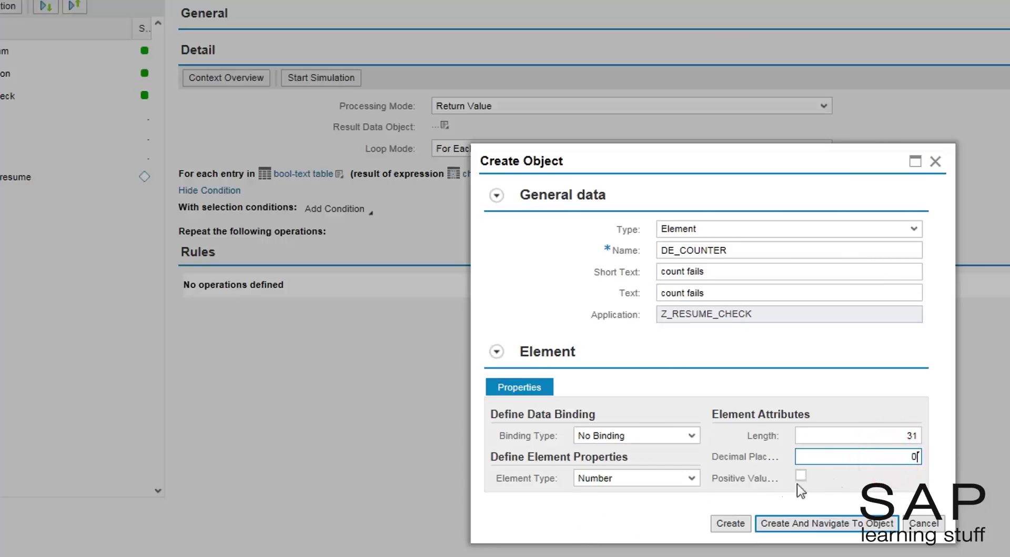
left_click(800, 476)
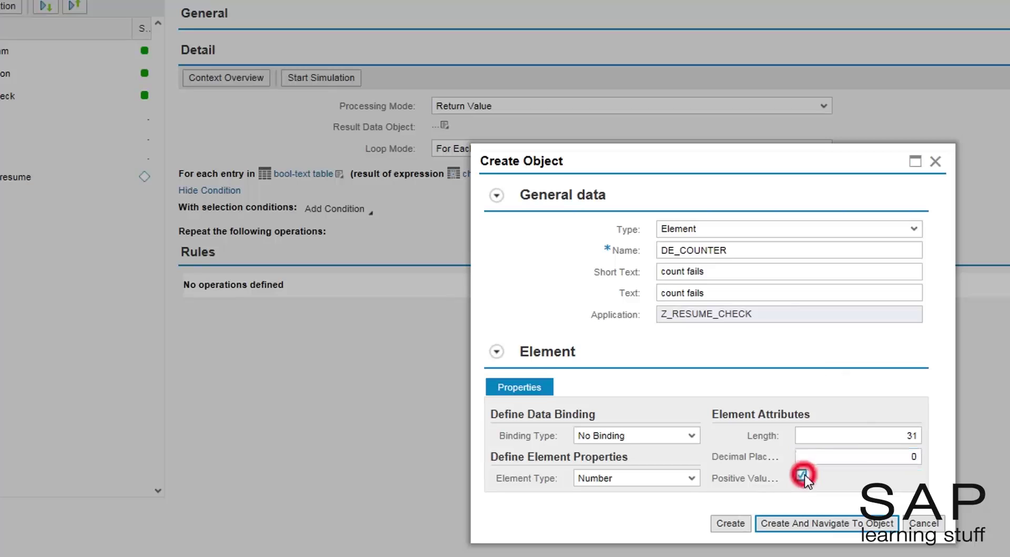
left_click(729, 524)
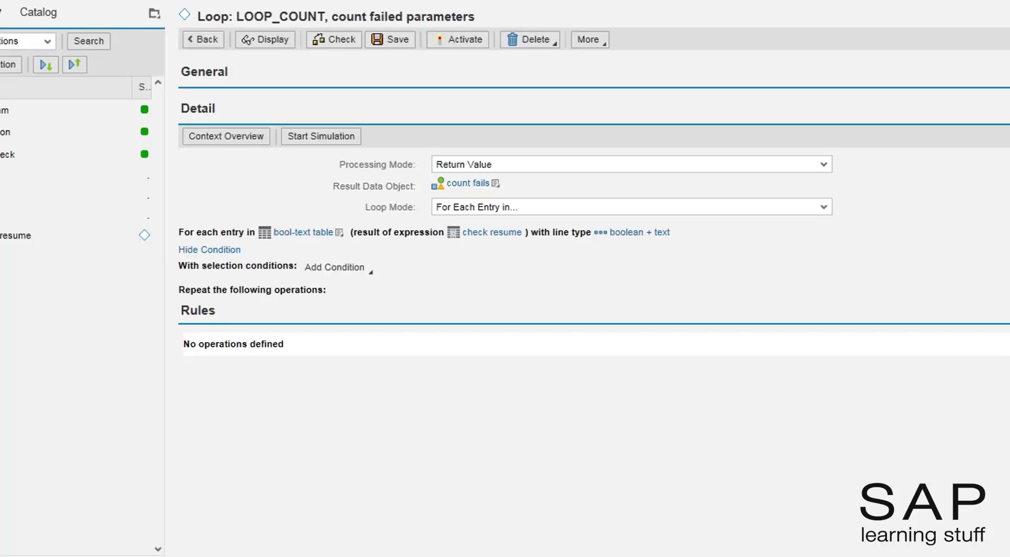
Step: Create a new rule among the loop's operations and describe it as "count failing parameters"
left_click(577, 442)
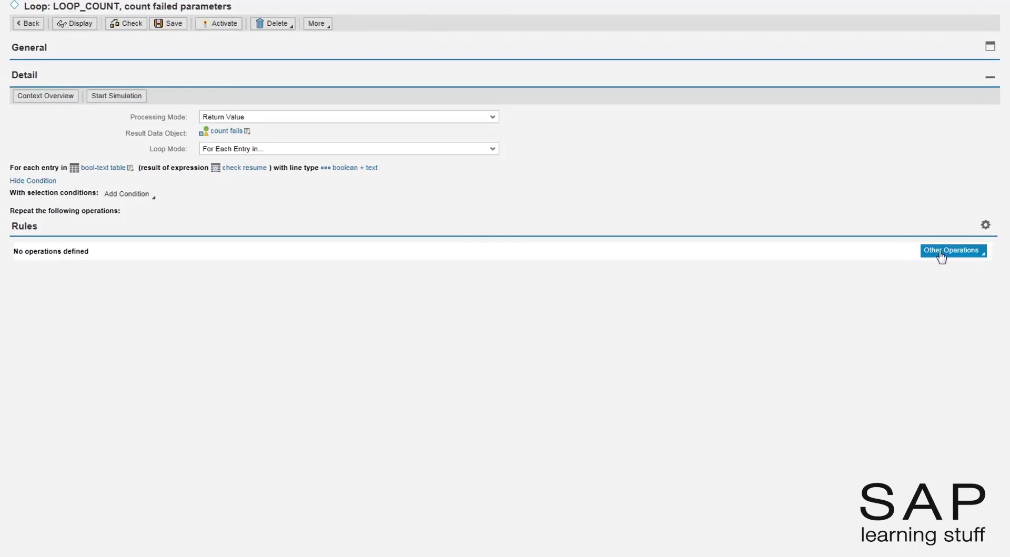
left_click(939, 253)
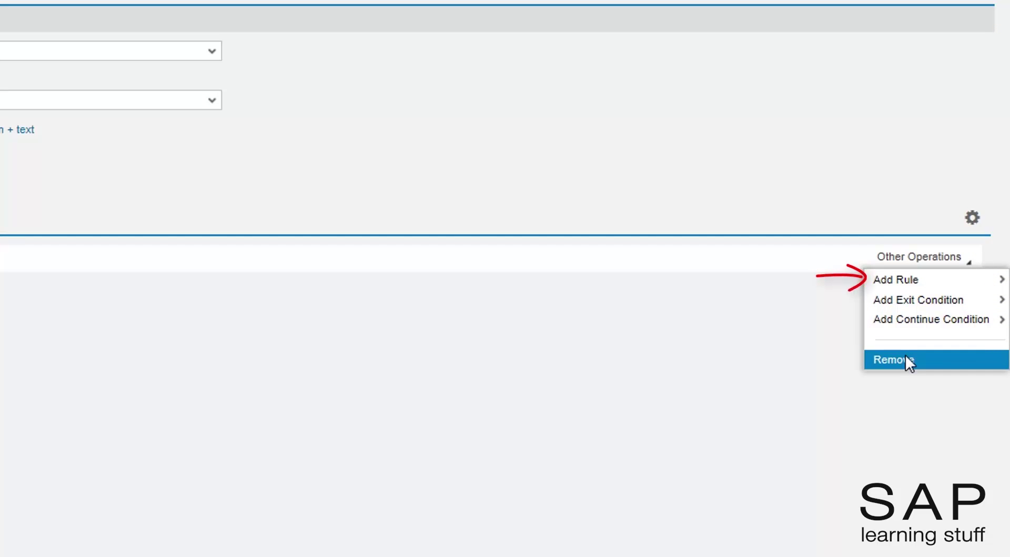
mouse_move(910, 278)
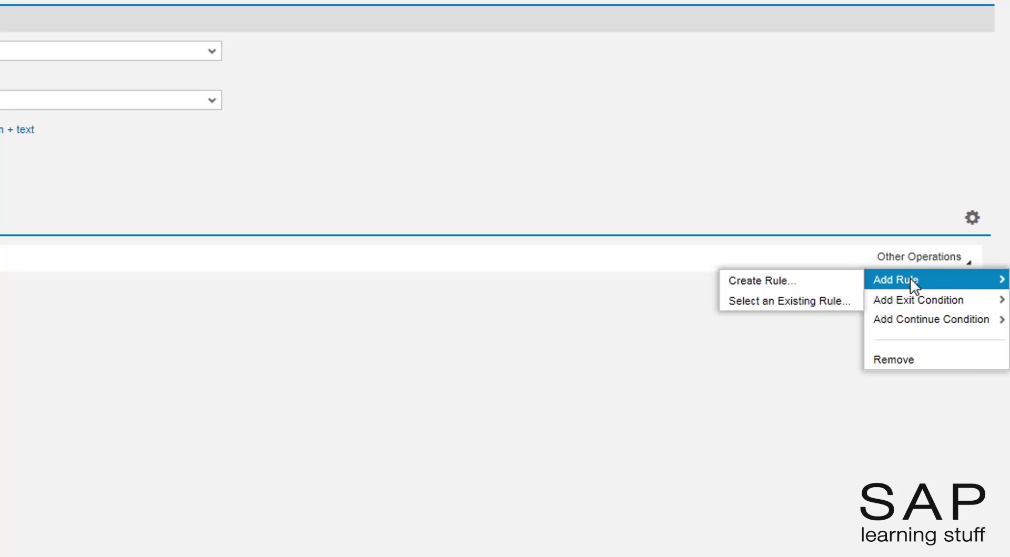
left_click(822, 276)
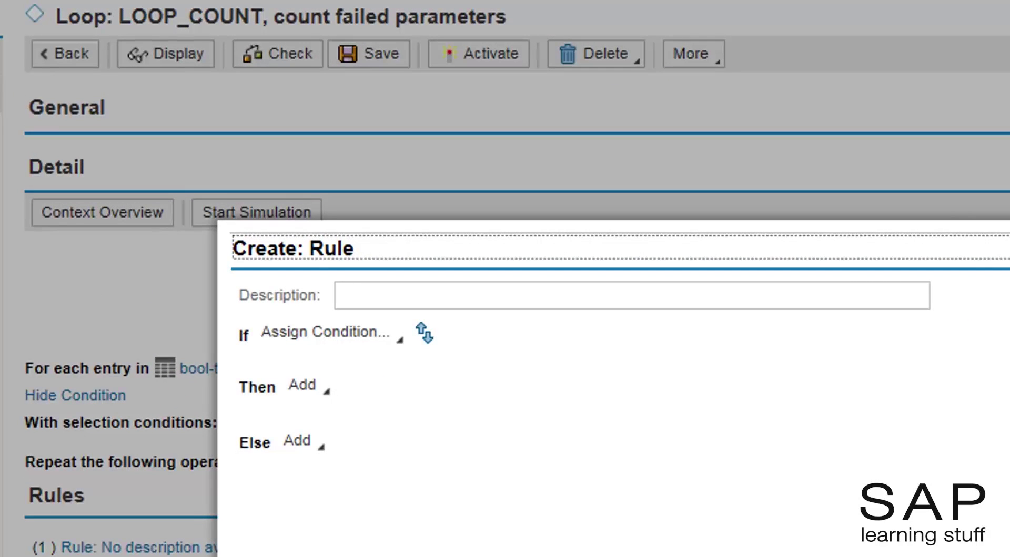
left_click(570, 300)
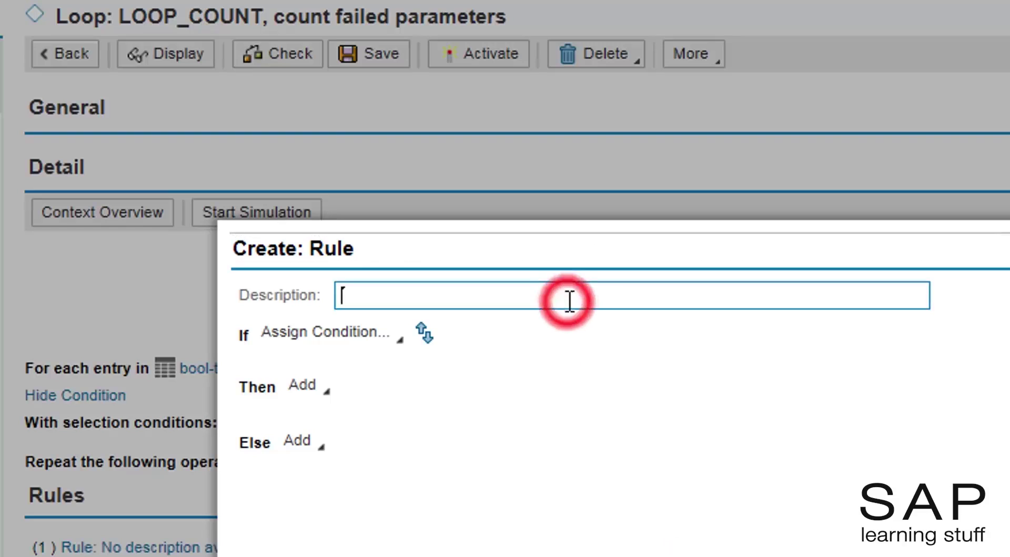
type("count f")
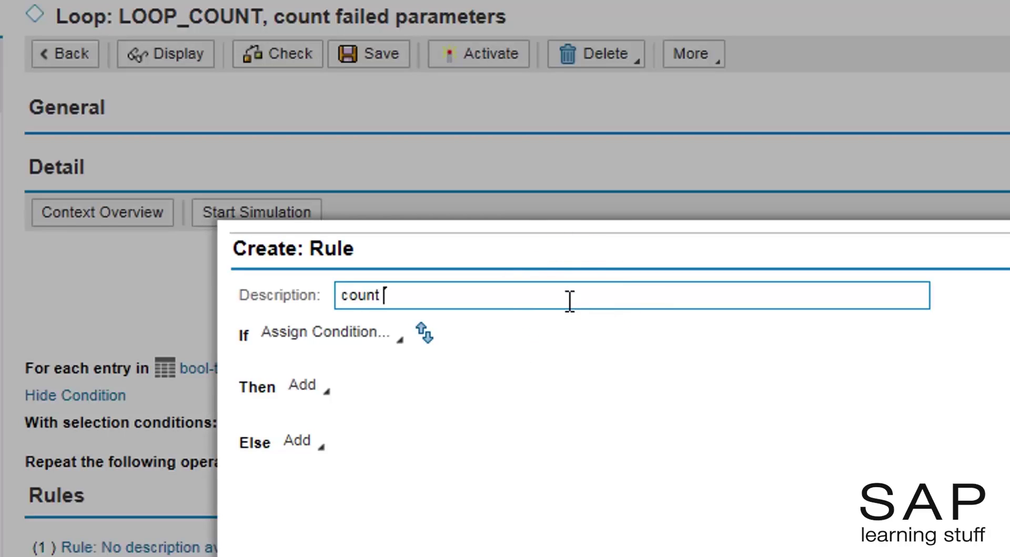
type("ailing parameters")
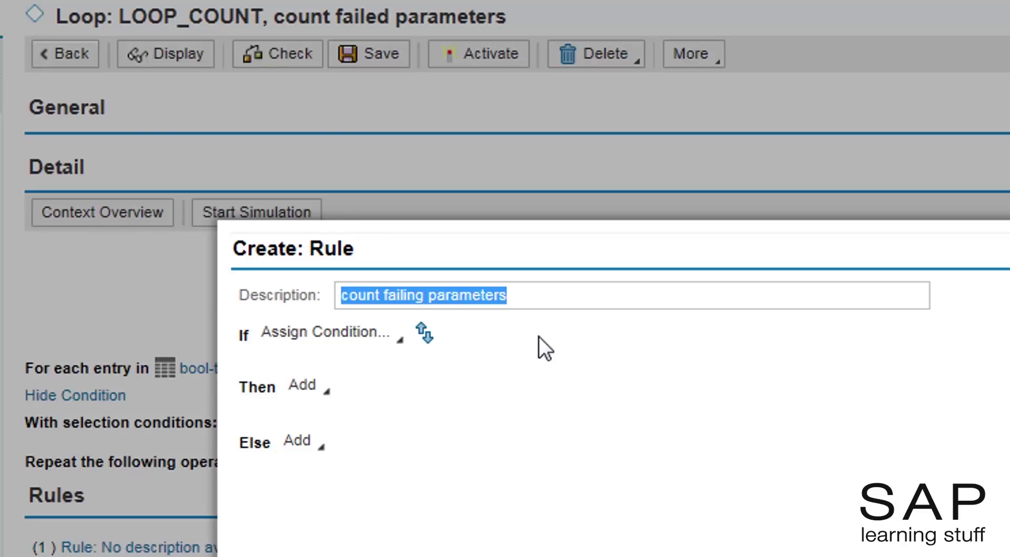
Step: Set the rule's If condition to pass / fail is equal to False, using pass / fail as the context parameter
left_click(333, 339)
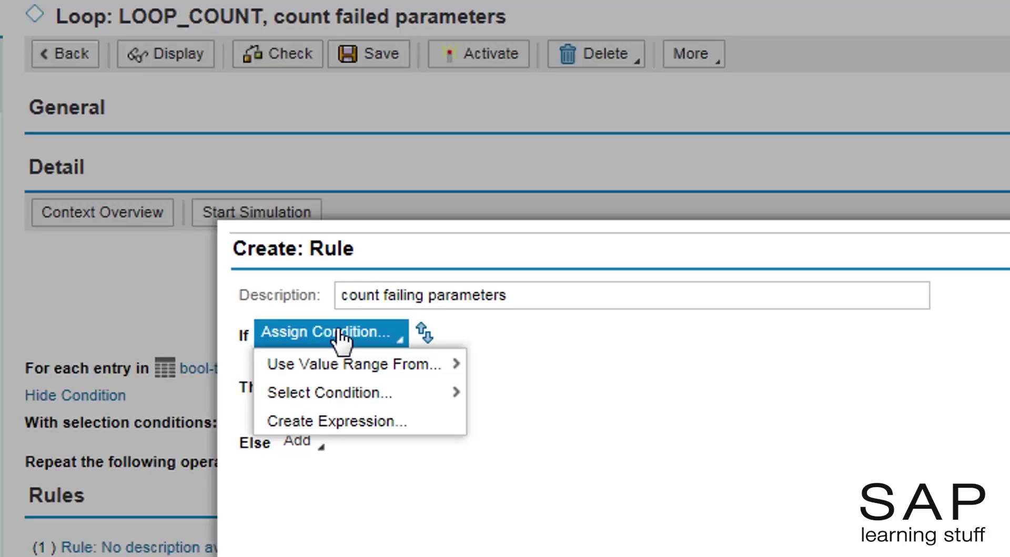
left_click(342, 340)
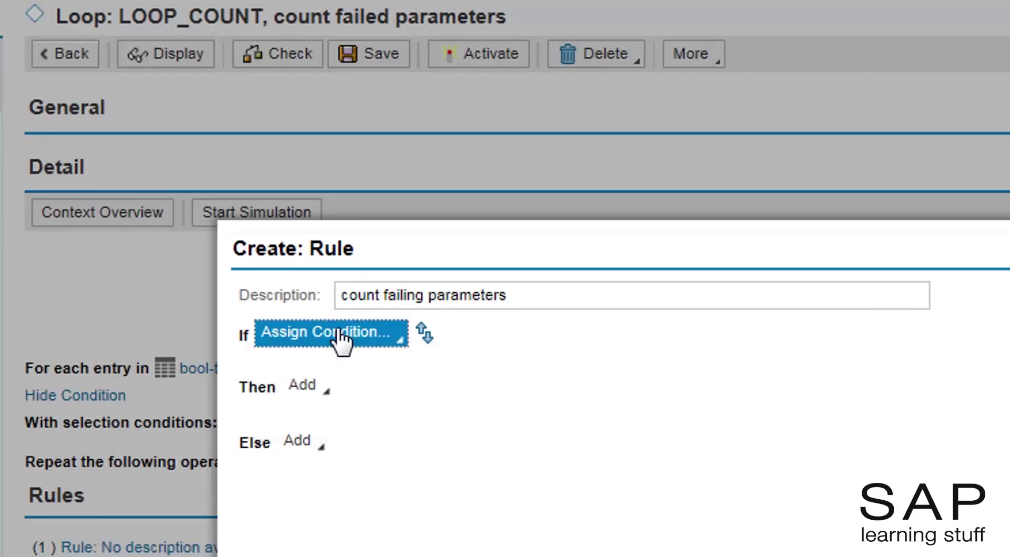
left_click(337, 340)
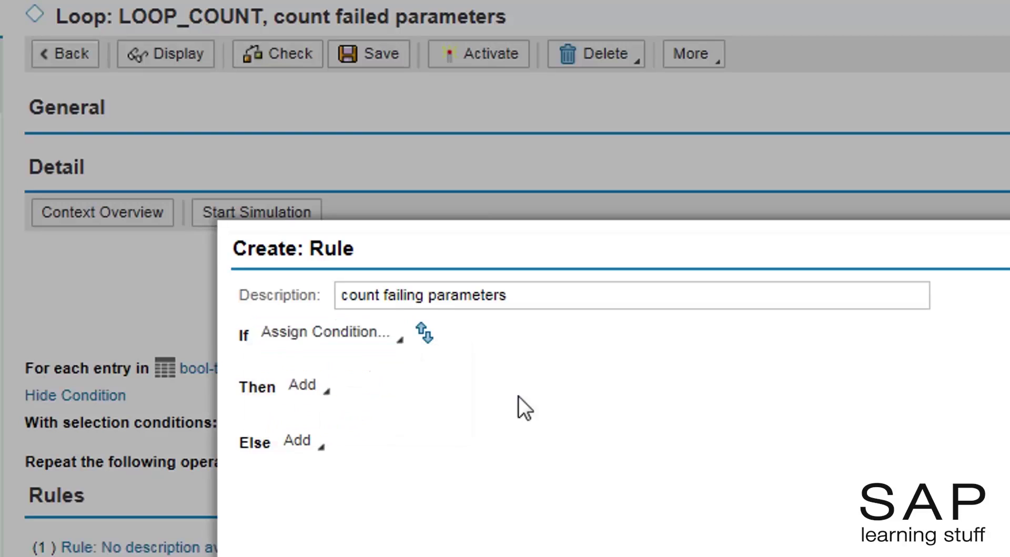
left_click(341, 334)
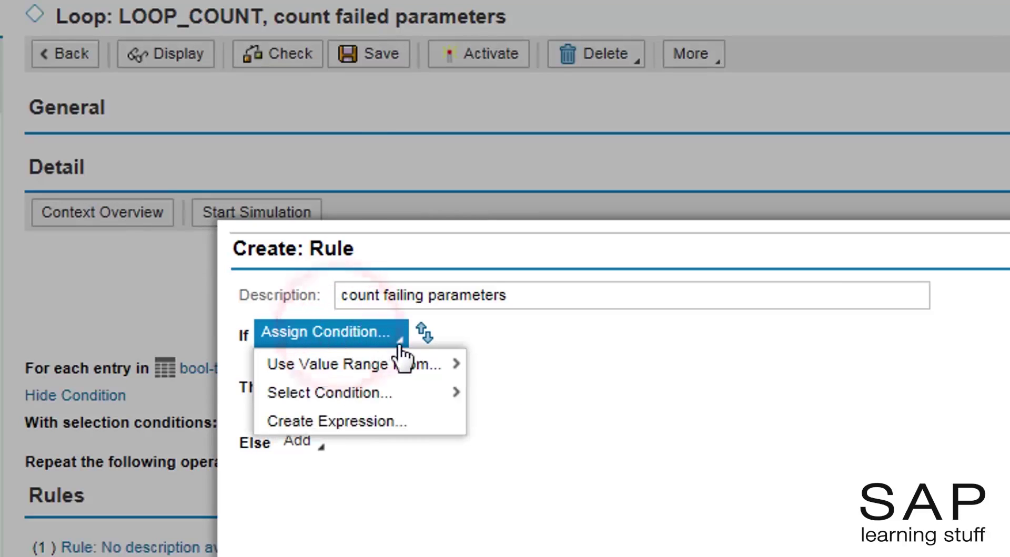
mouse_move(418, 370)
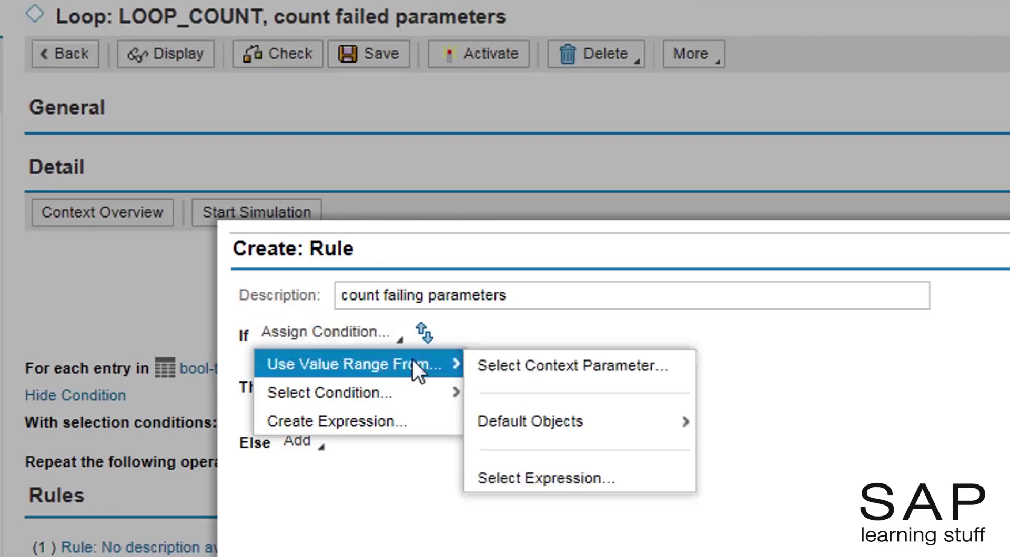
left_click(570, 367)
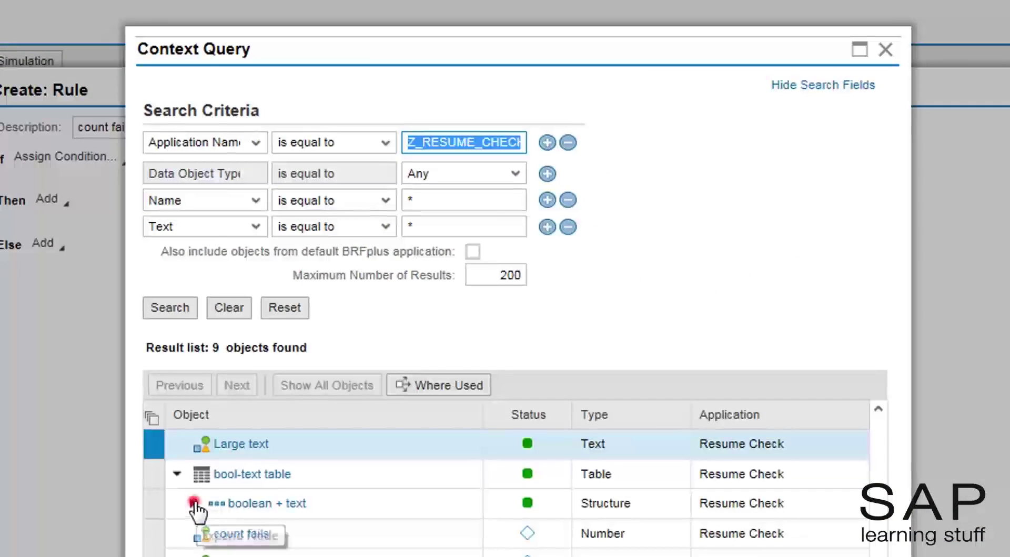
left_click(193, 503)
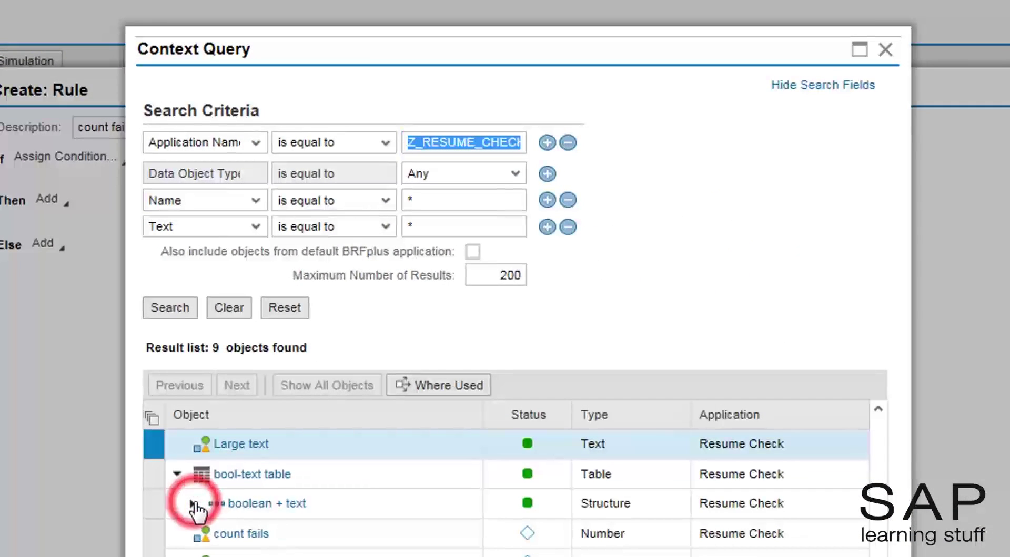
left_click(268, 535)
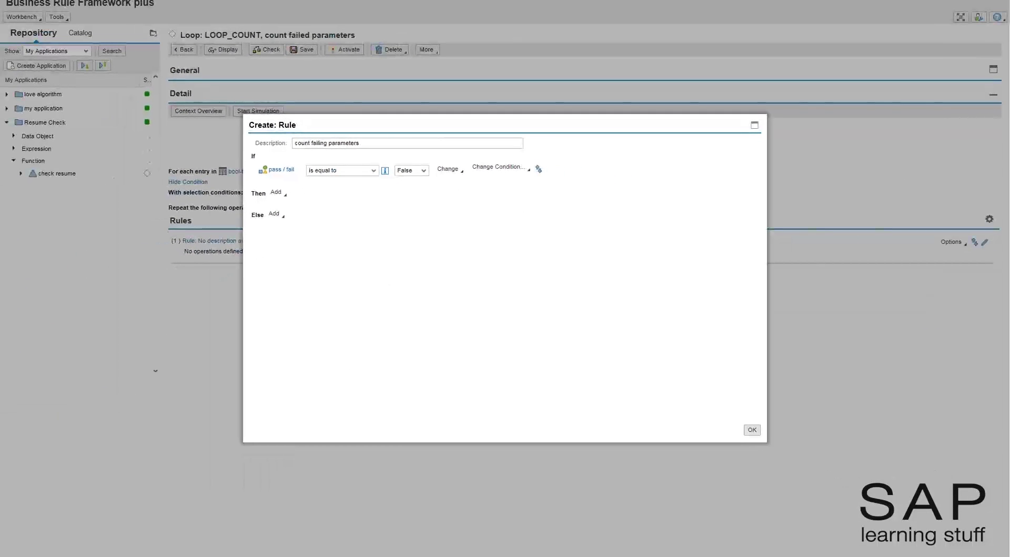
left_click(399, 408)
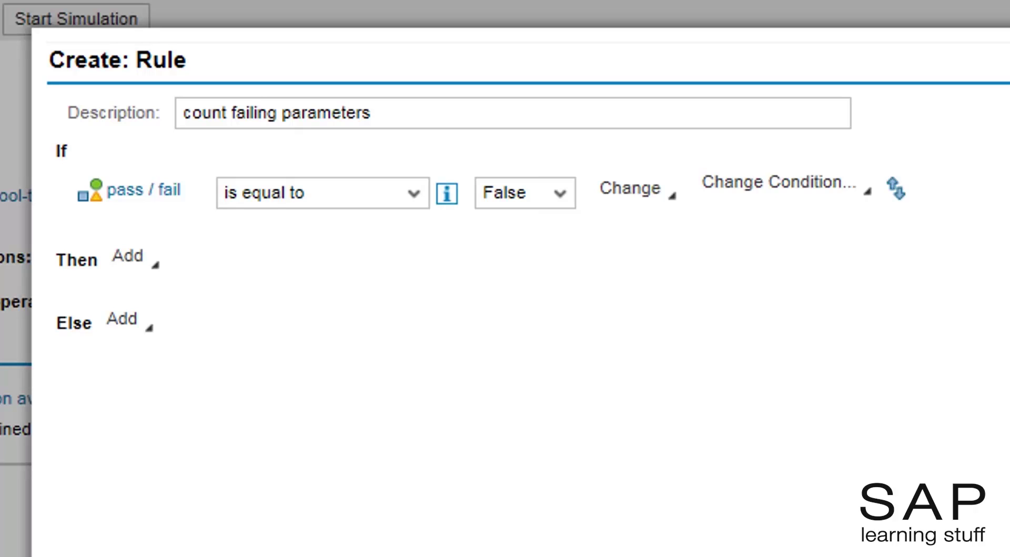
Step: Start creating a Formula expression to process in the rule's Then branch
left_click(137, 261)
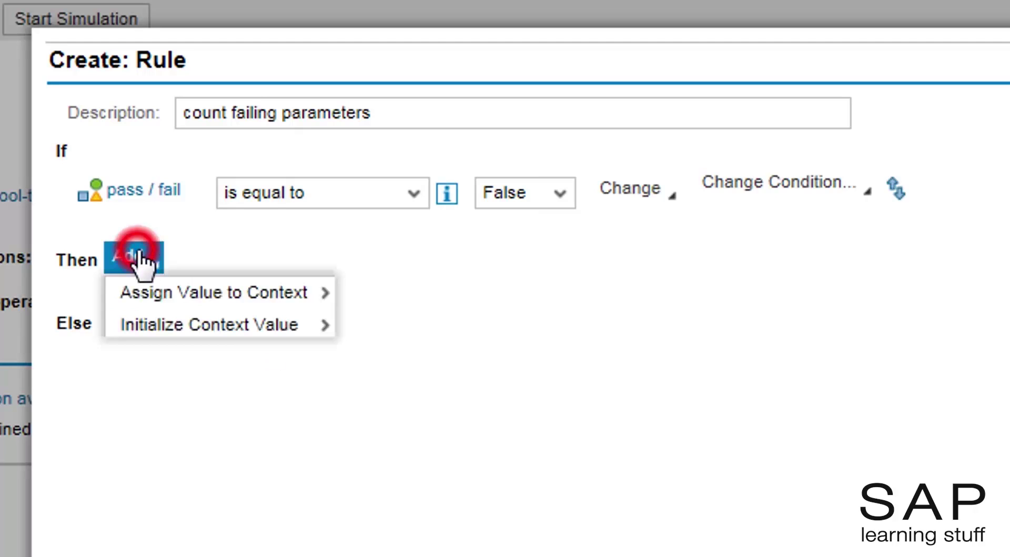
mouse_move(288, 357)
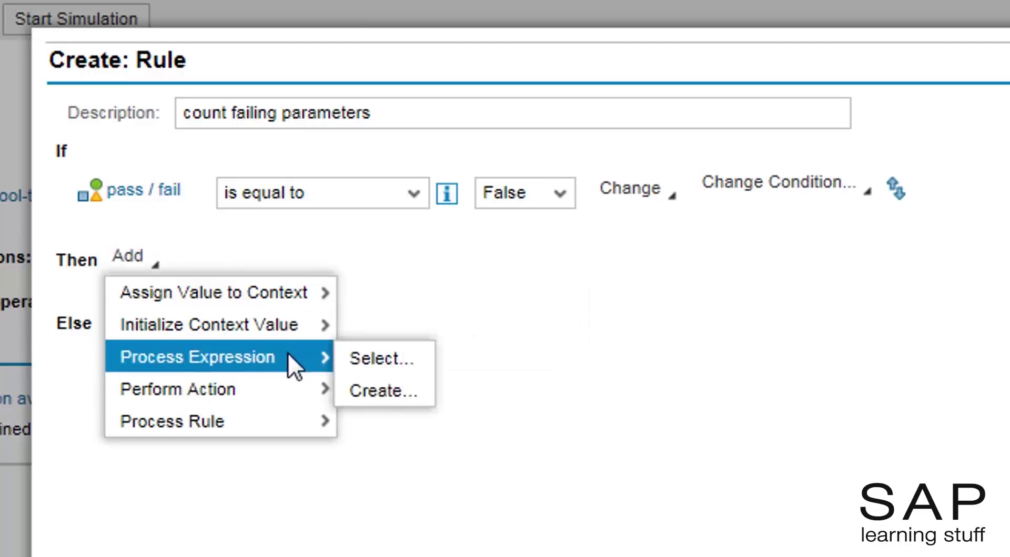
left_click(395, 393)
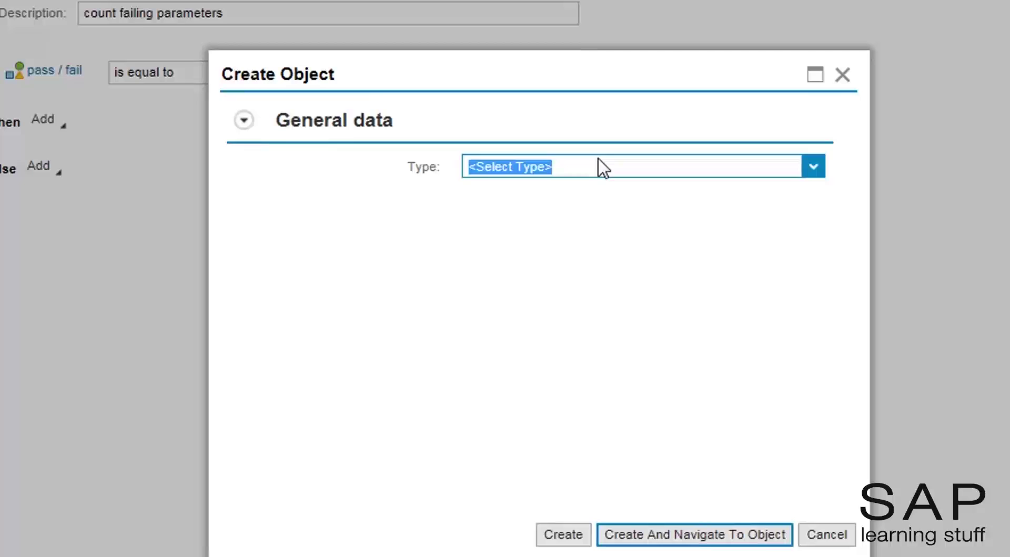
left_click(877, 315)
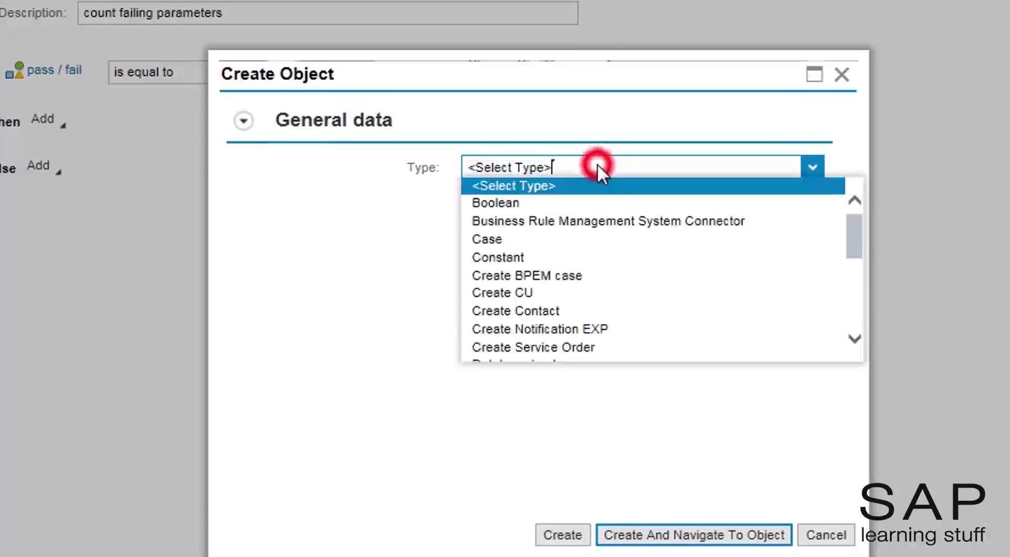
left_click_drag(849, 226, 847, 264)
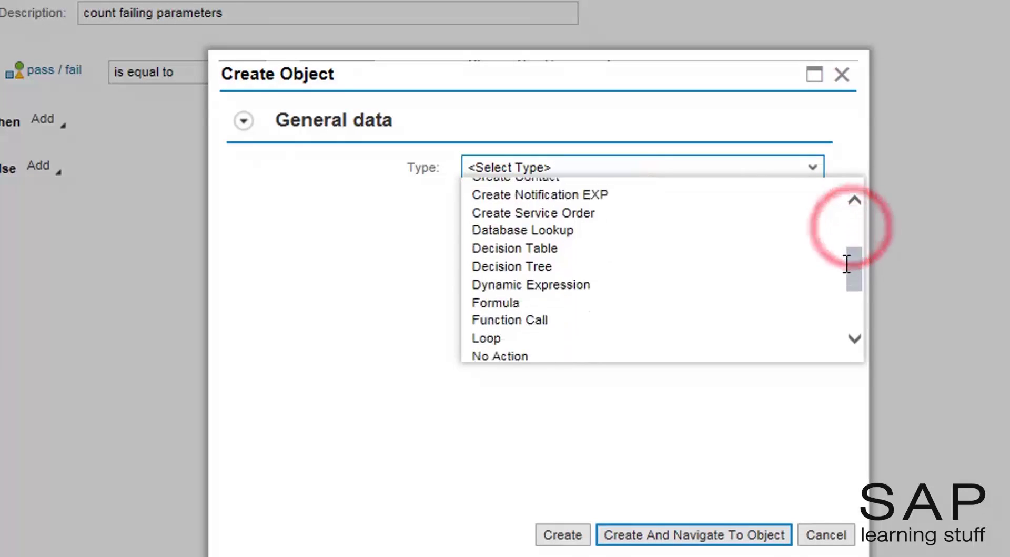
left_click(728, 303)
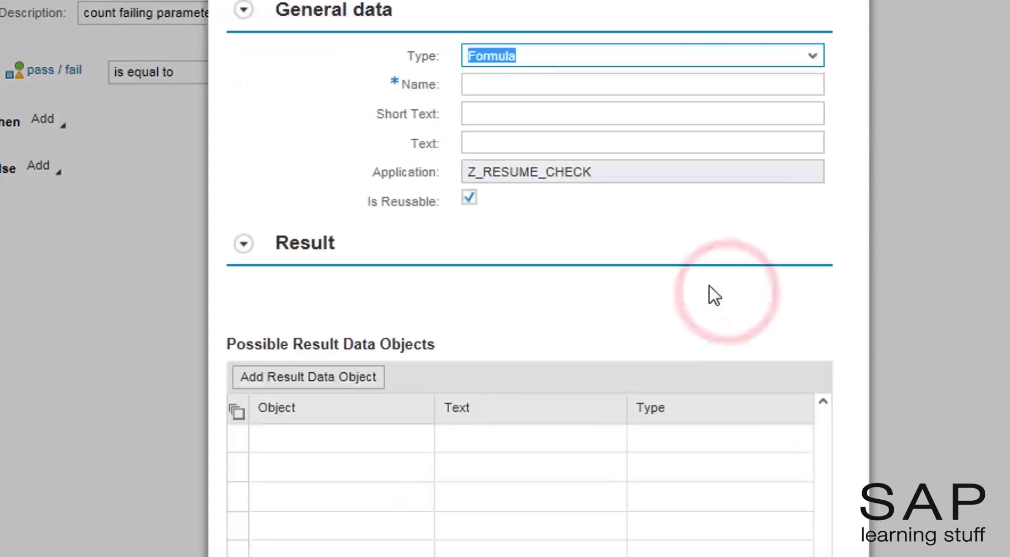
Step: Name the formula frm_increase_counter and give it the short text and text "increase counter"
left_click(541, 85)
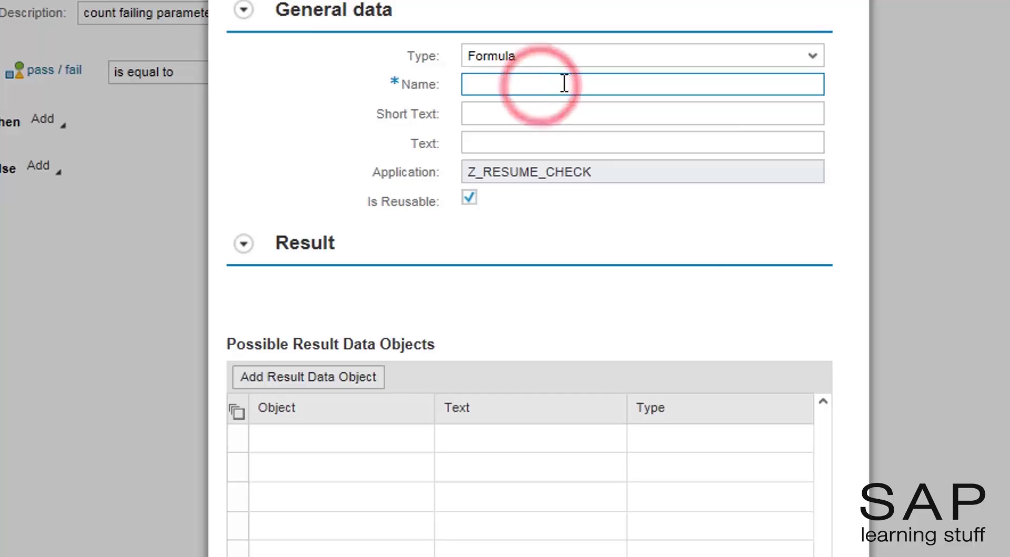
type("frm")
key("Down")
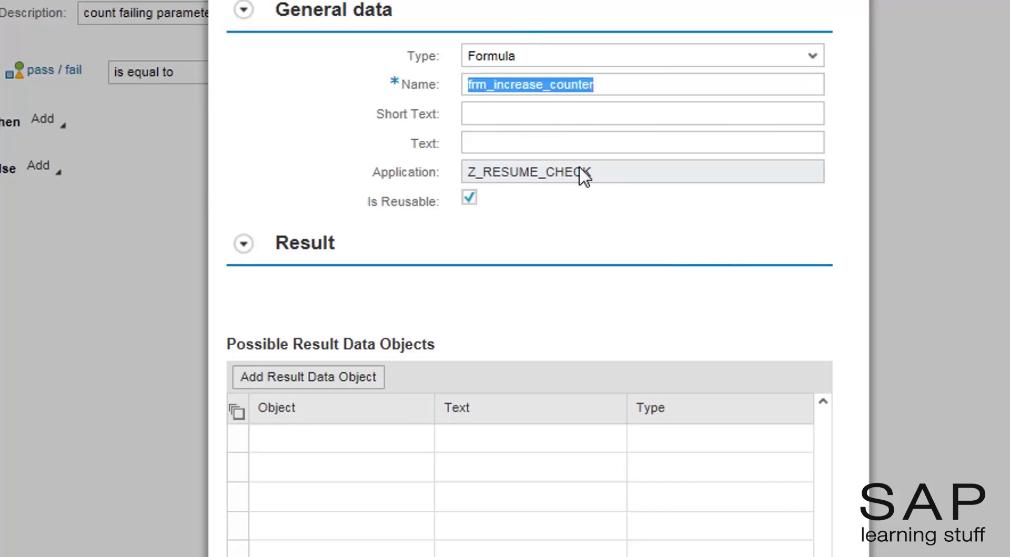
left_click(567, 108)
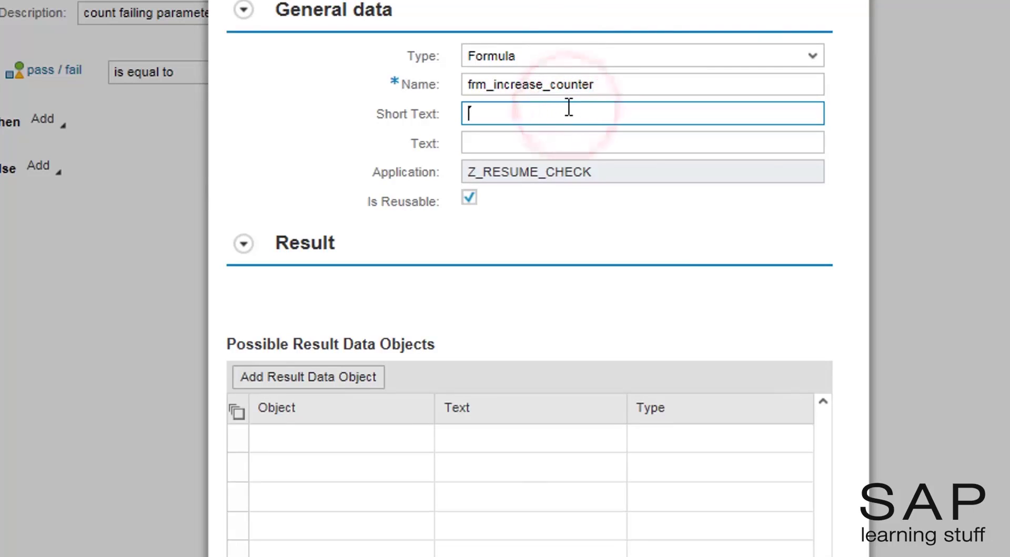
type("inc")
key("Down")
key("ctrl+c")
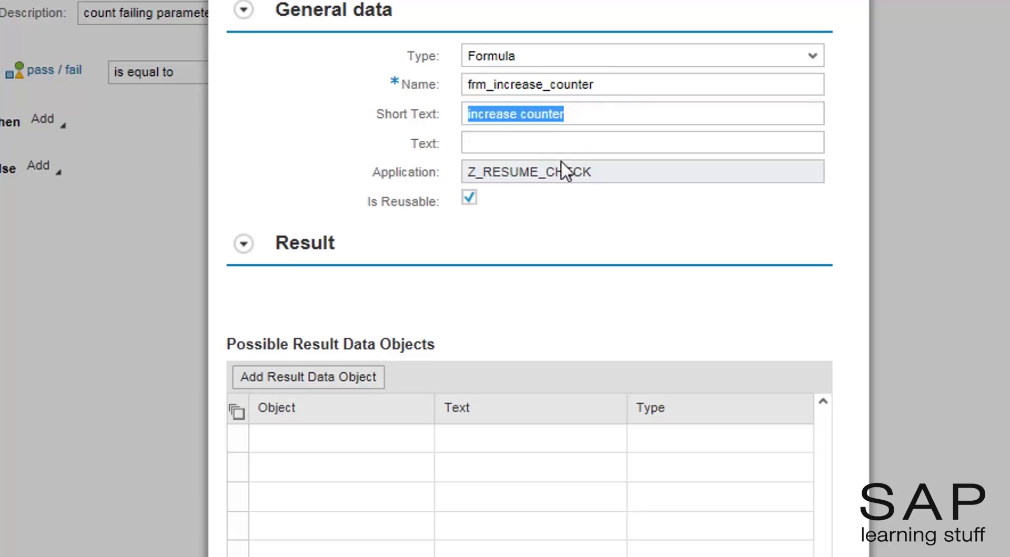
left_click(547, 144)
key("ctrl+v")
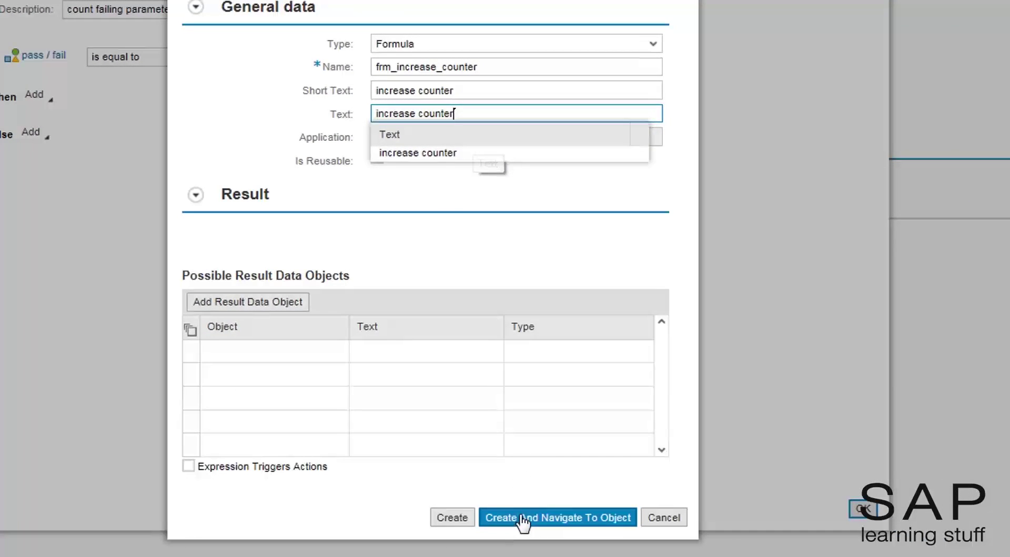
Step: Create the formula and go to its definition, saving the changed loop and closing the rule dialog
left_click(522, 520)
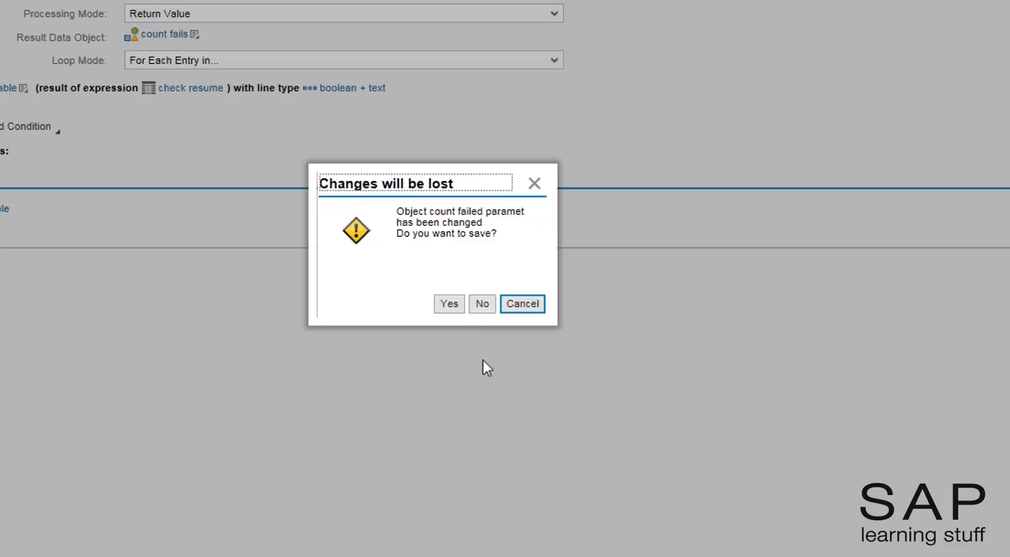
left_click(448, 304)
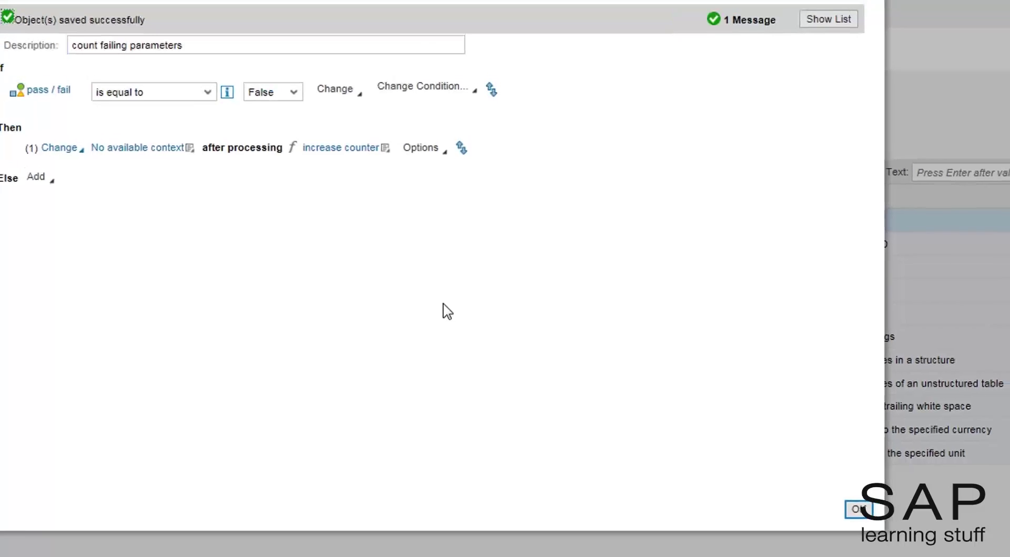
left_click(857, 509)
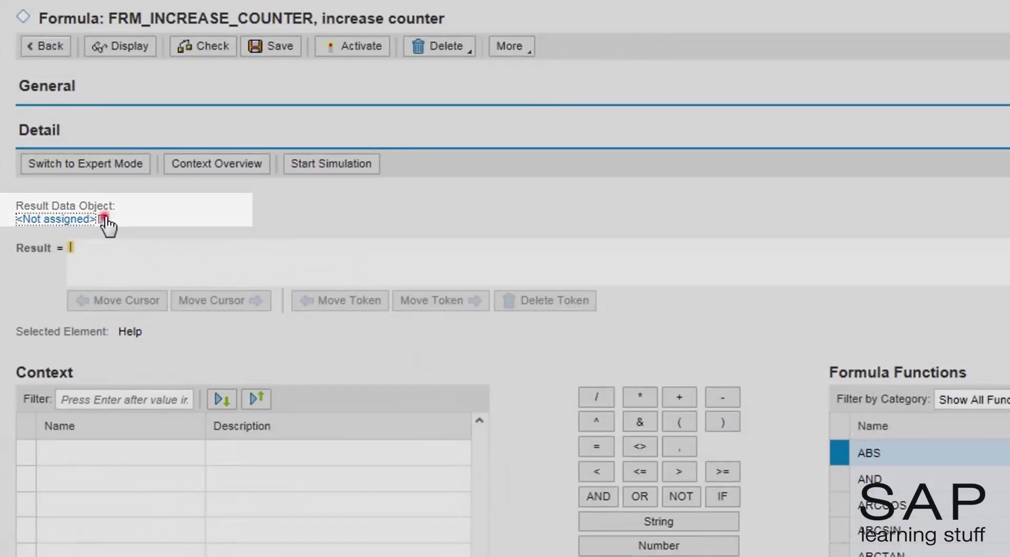
Step: Assign the existing data object de_counter as the formula's result data object
left_click(103, 220)
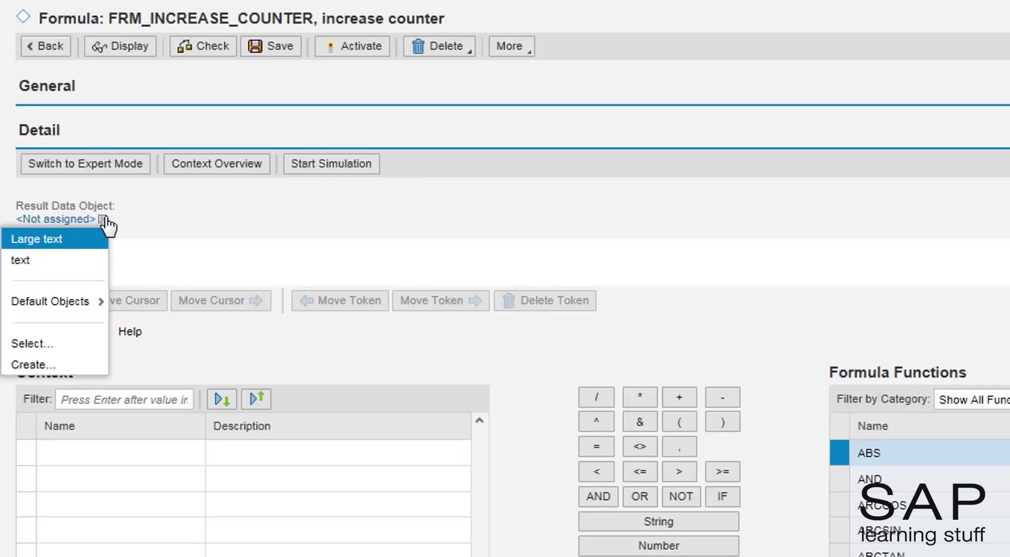
left_click(68, 348)
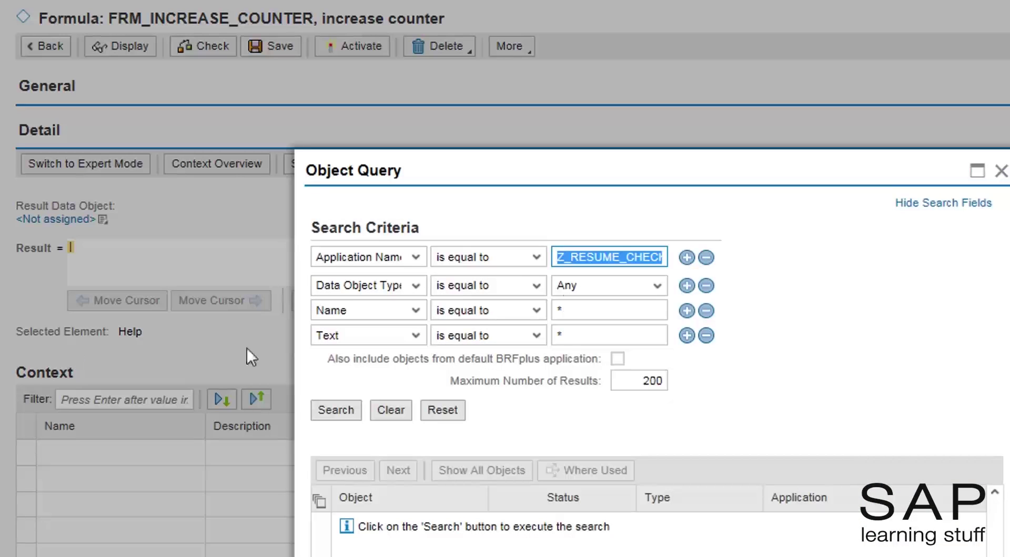
left_click(637, 311)
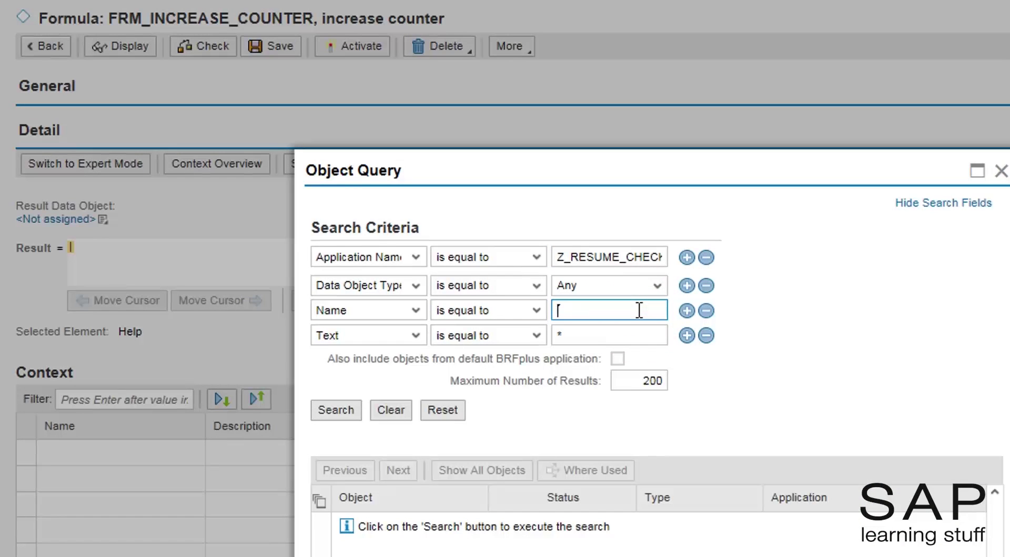
type("de_counter")
key("Return")
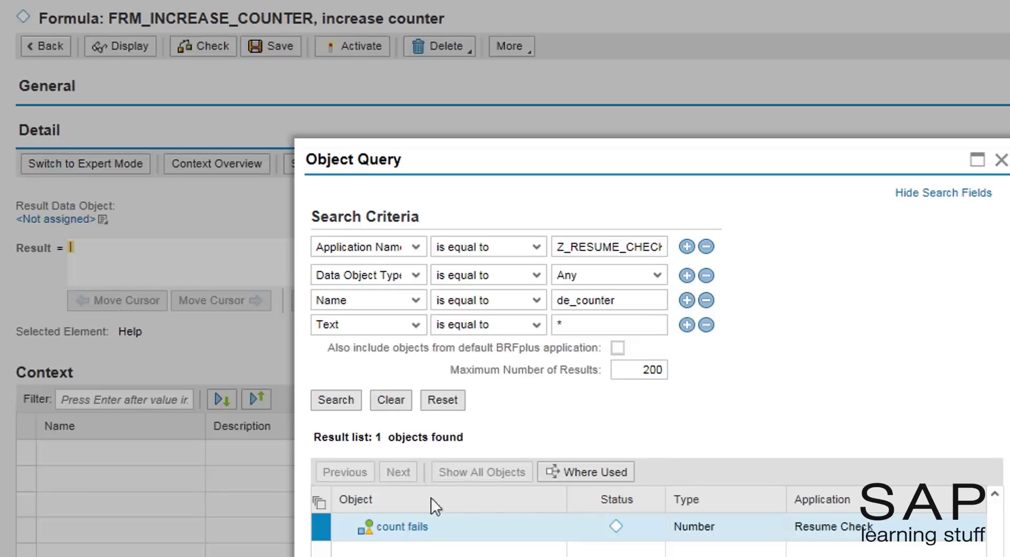
left_click(413, 525)
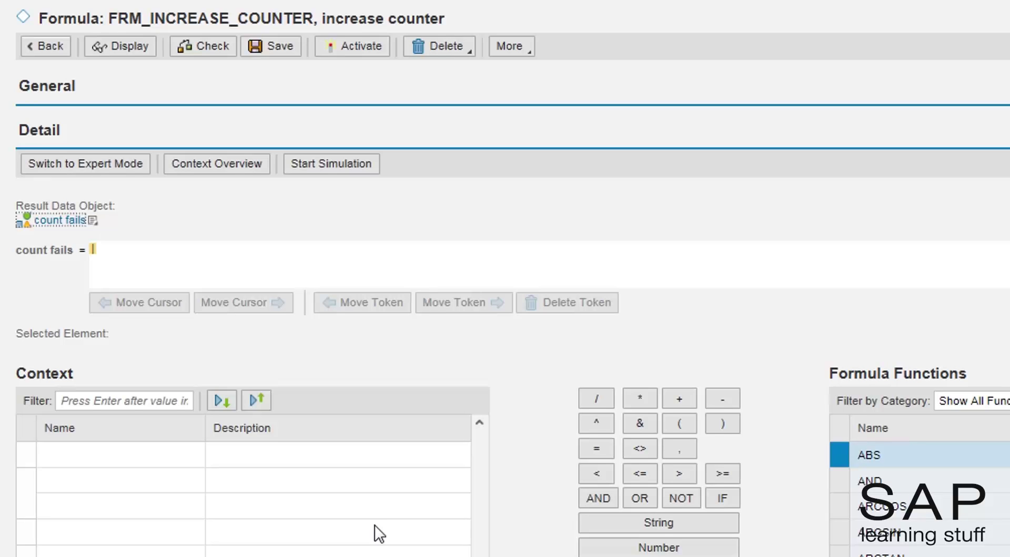
Step: Insert the existing data object de_counter into the formula expression
right_click(208, 461)
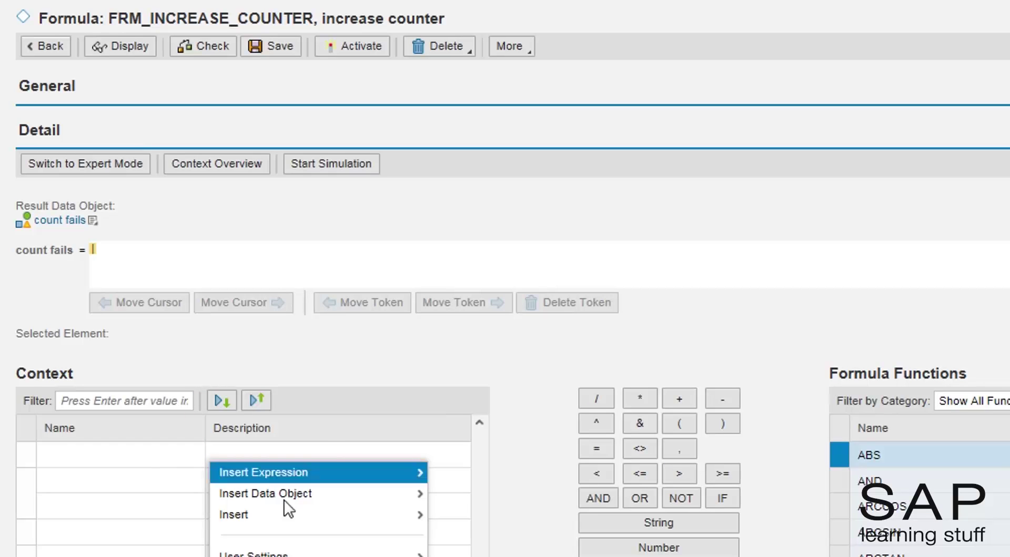
mouse_move(422, 495)
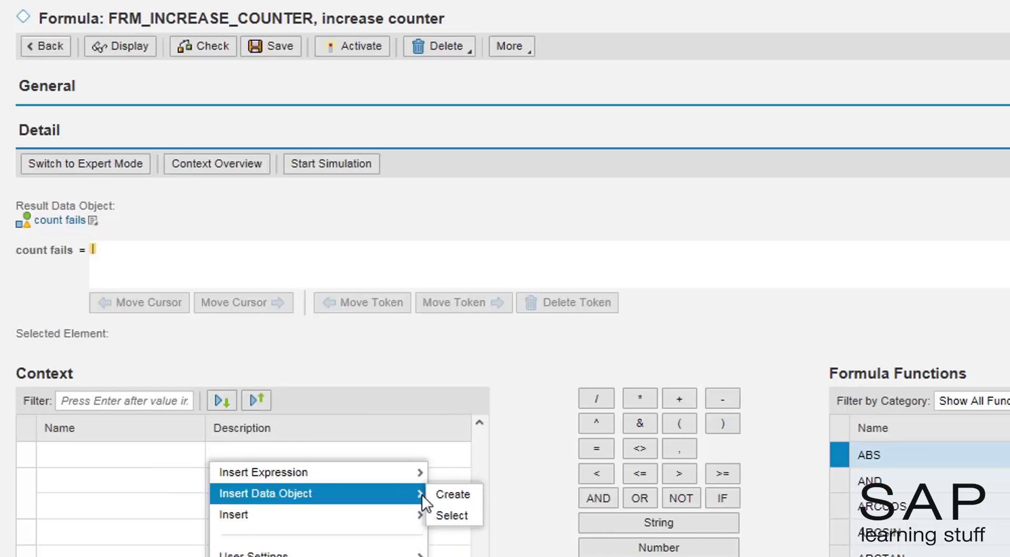
left_click(455, 509)
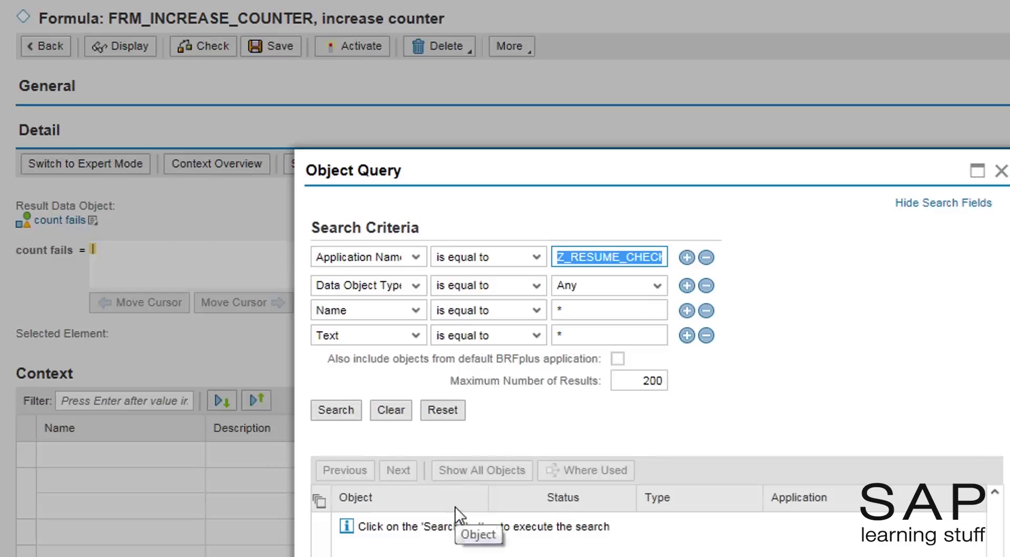
left_click(602, 310)
key("BackSpace")
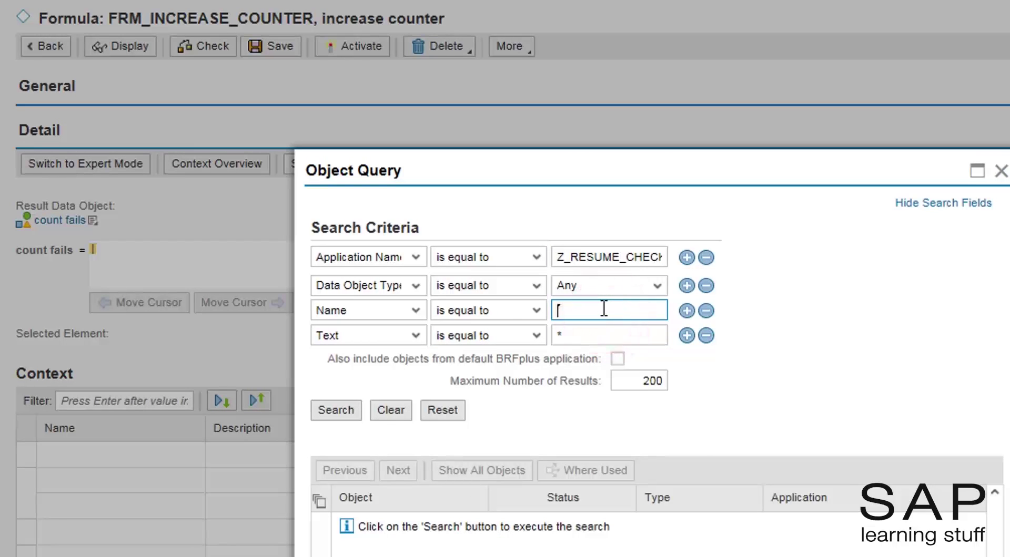
type("de_counter")
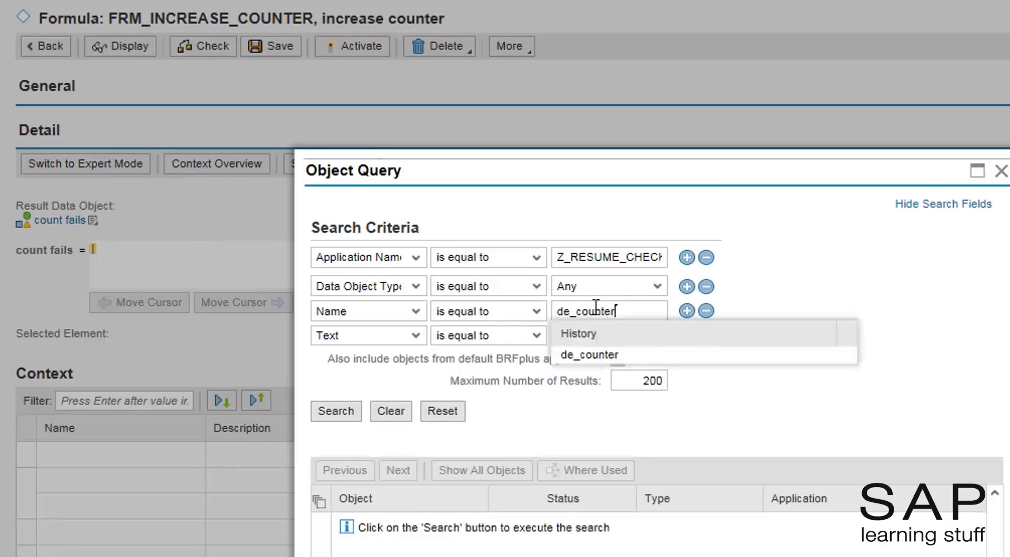
key("Return")
left_click(412, 529)
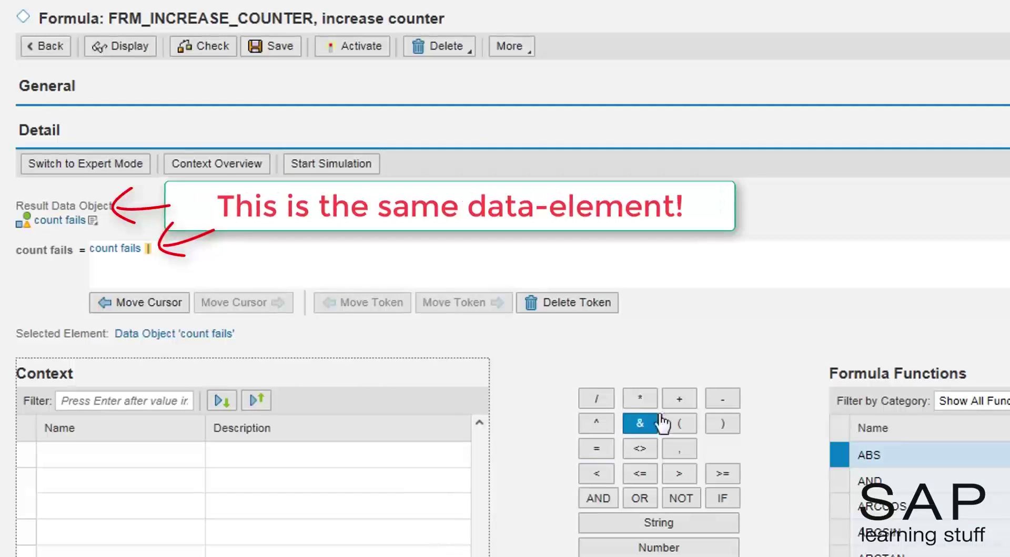
Step: Complete the formula expression by adding + 1 after count fails, and activate the formula
left_click(679, 400)
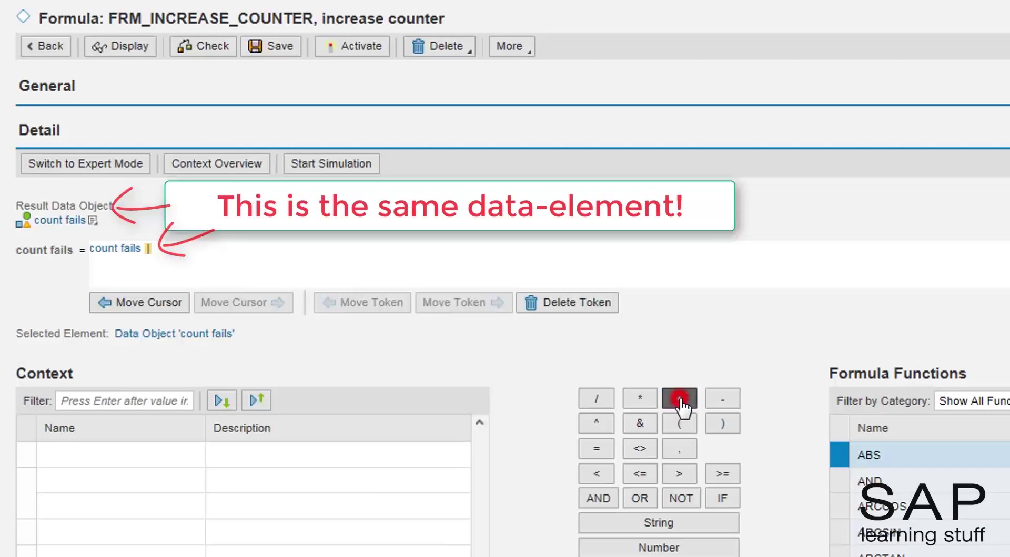
left_click(676, 547)
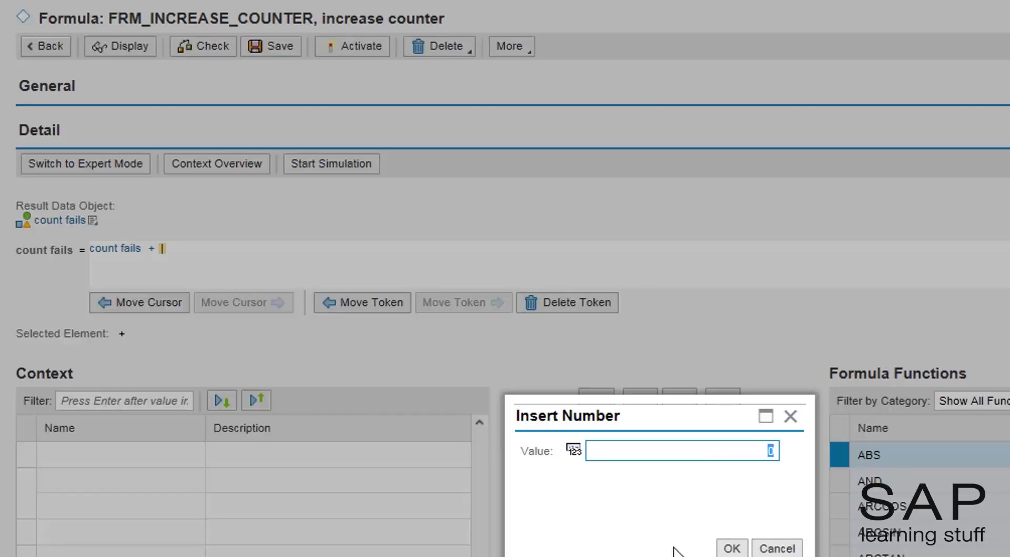
type("1")
left_click(729, 547)
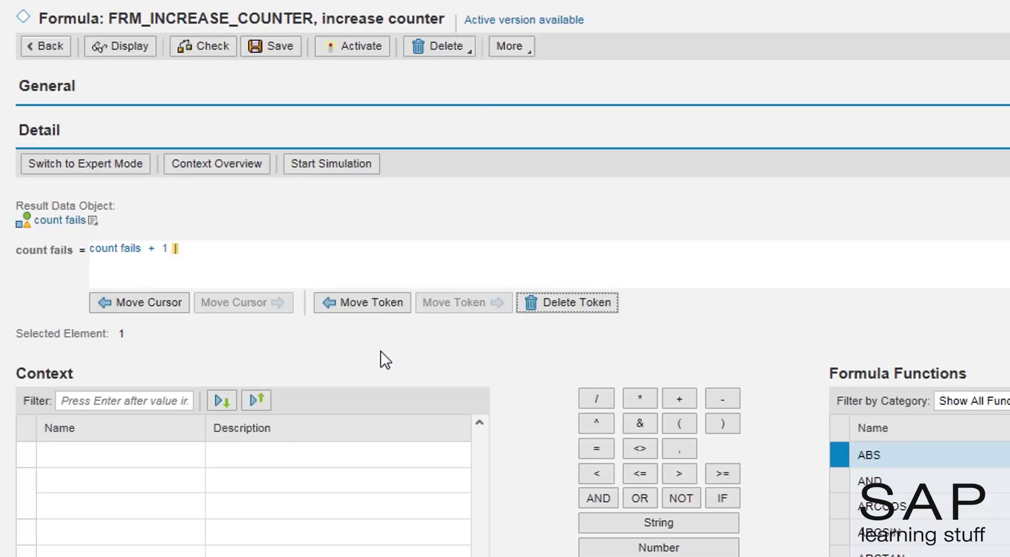
left_click(342, 48)
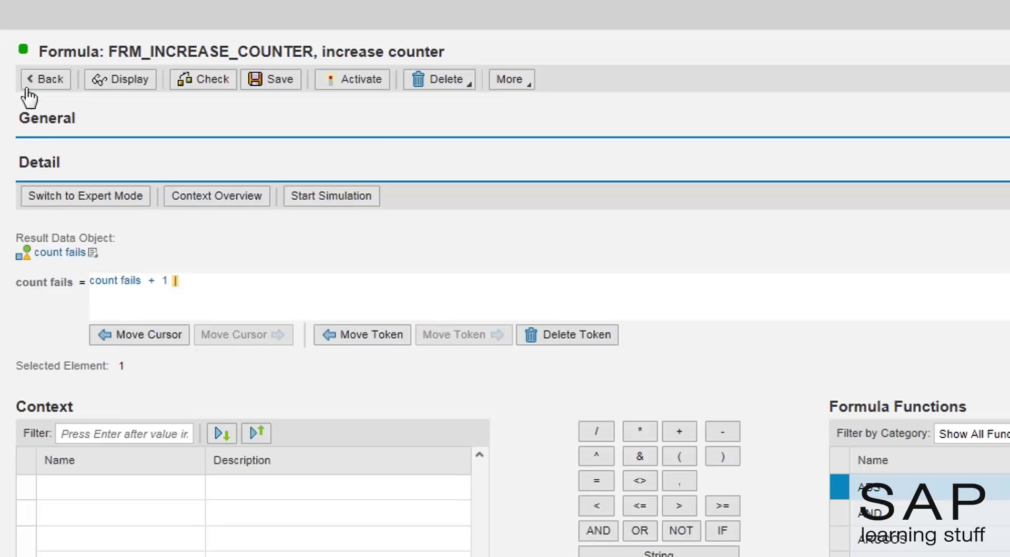
Step: Return to the loop and make the Then action of the "count failing parameters" rule change count fails
left_click(35, 80)
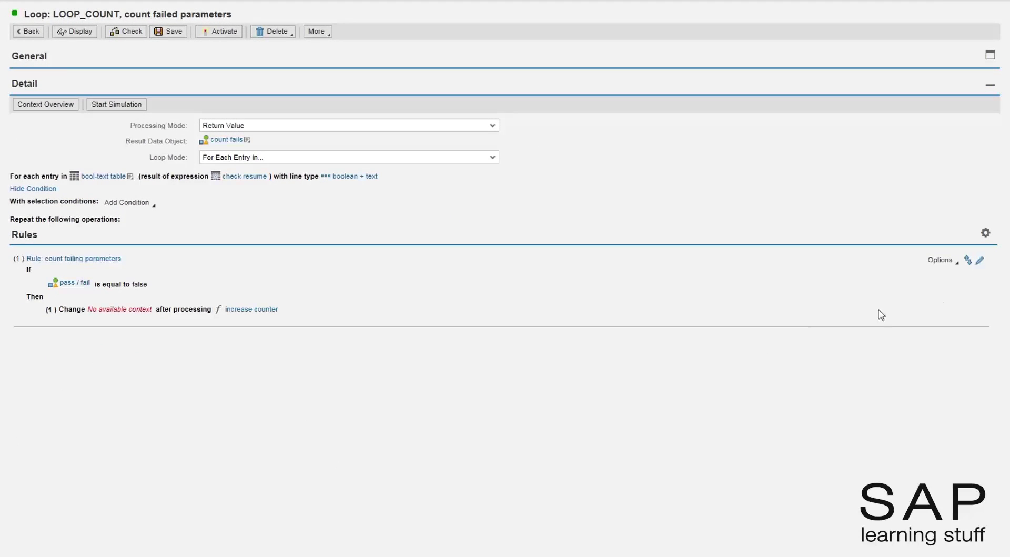
left_click(980, 262)
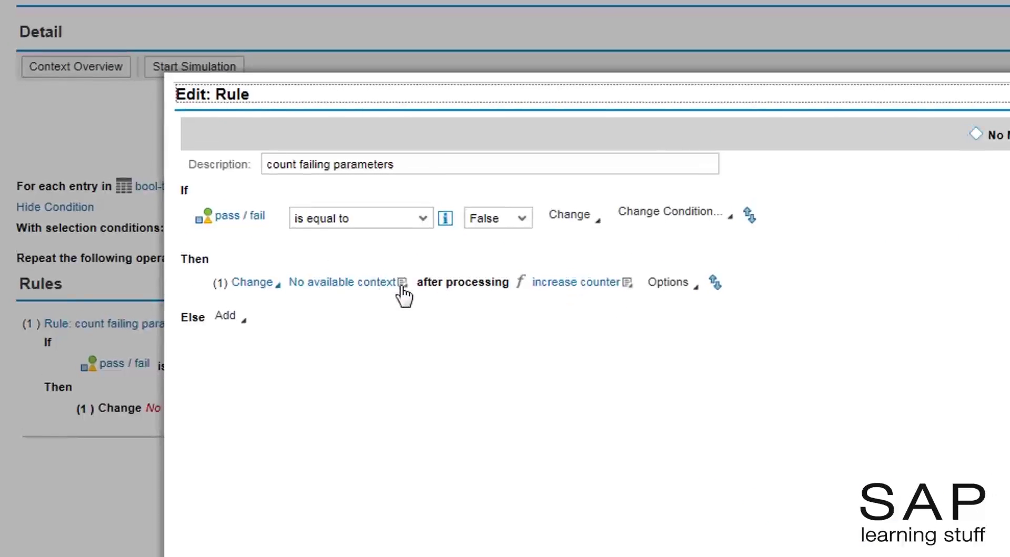
left_click(401, 286)
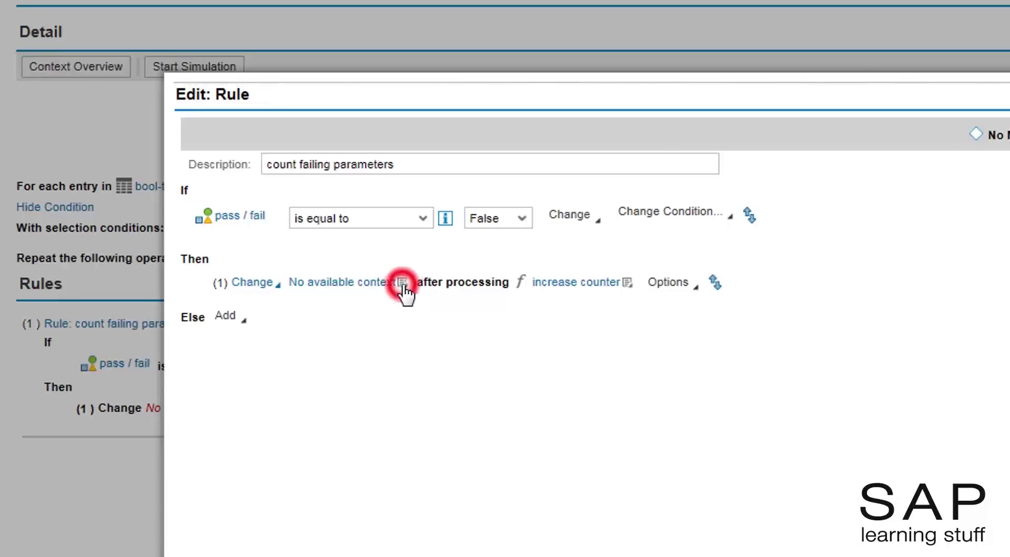
left_click(383, 295)
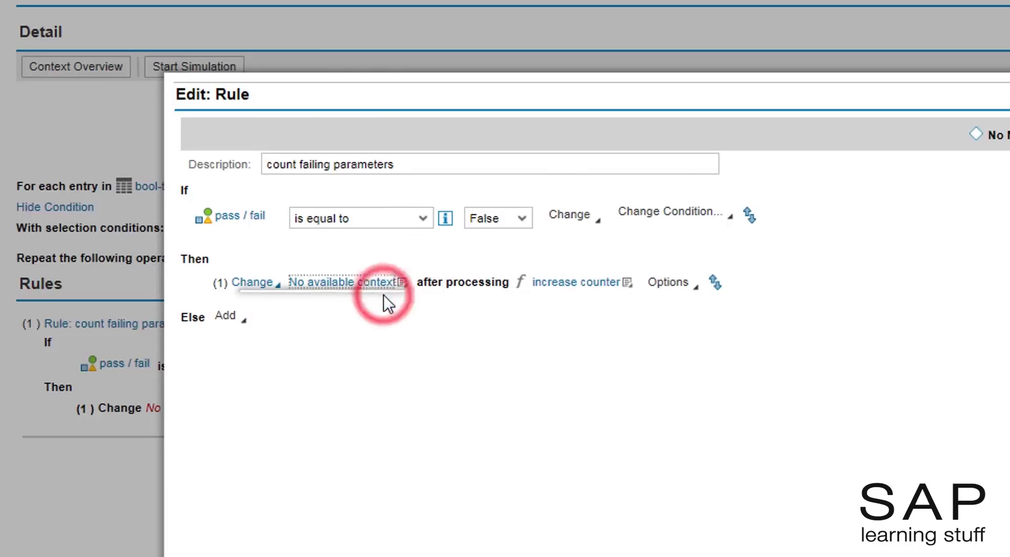
left_click(430, 522)
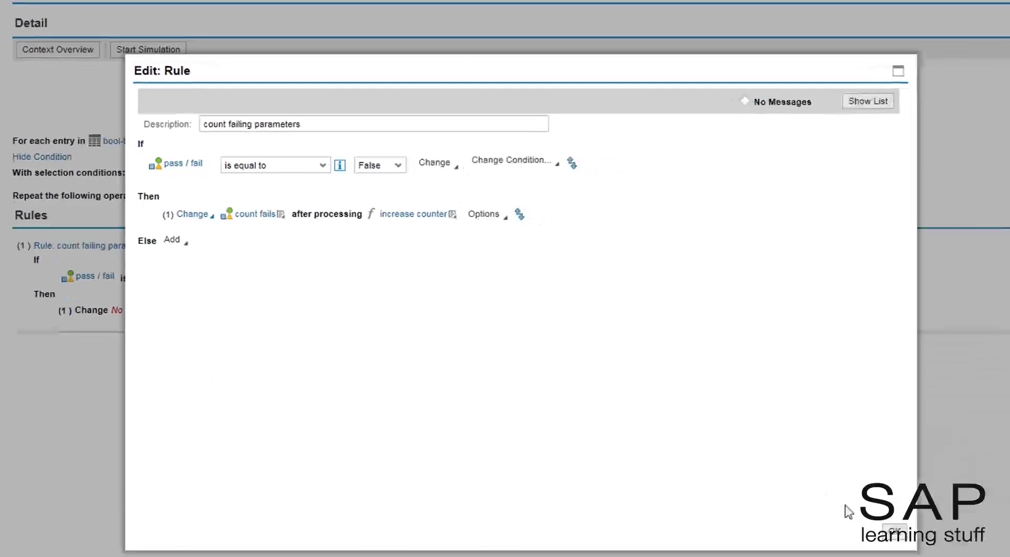
left_click(874, 525)
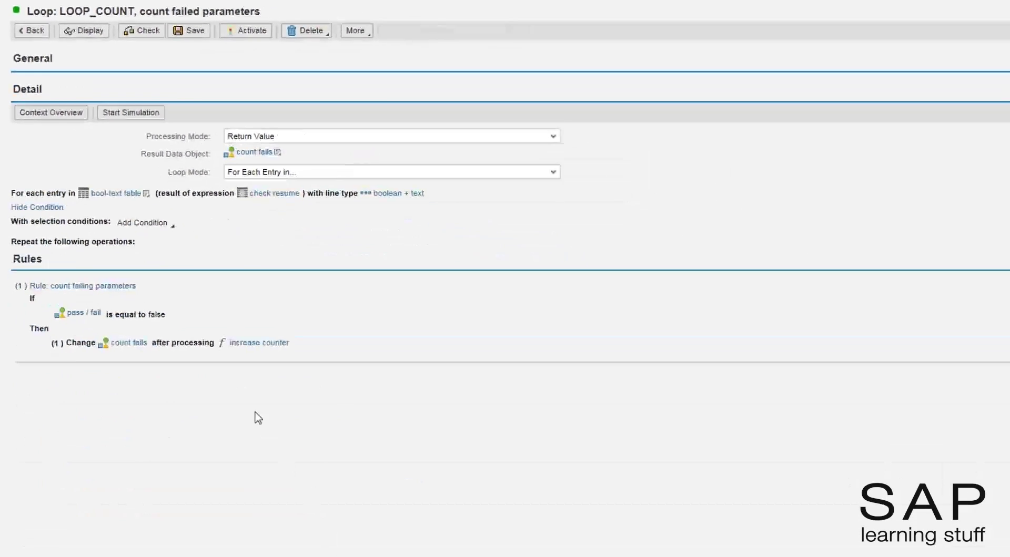
Step: Create a new rule below the "count failing parameters" rule with the description "empty rule" and no condition or actions
left_click(940, 256)
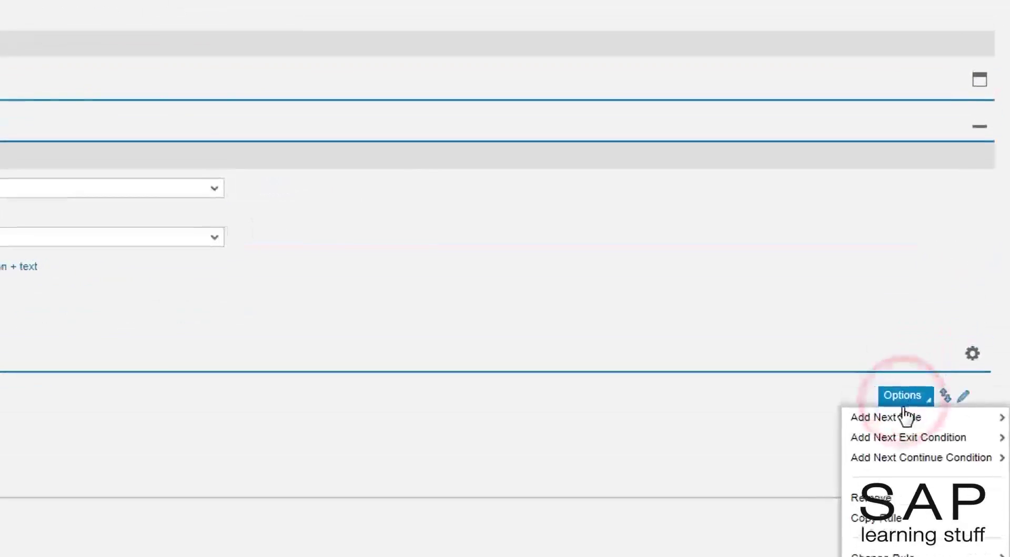
mouse_move(904, 418)
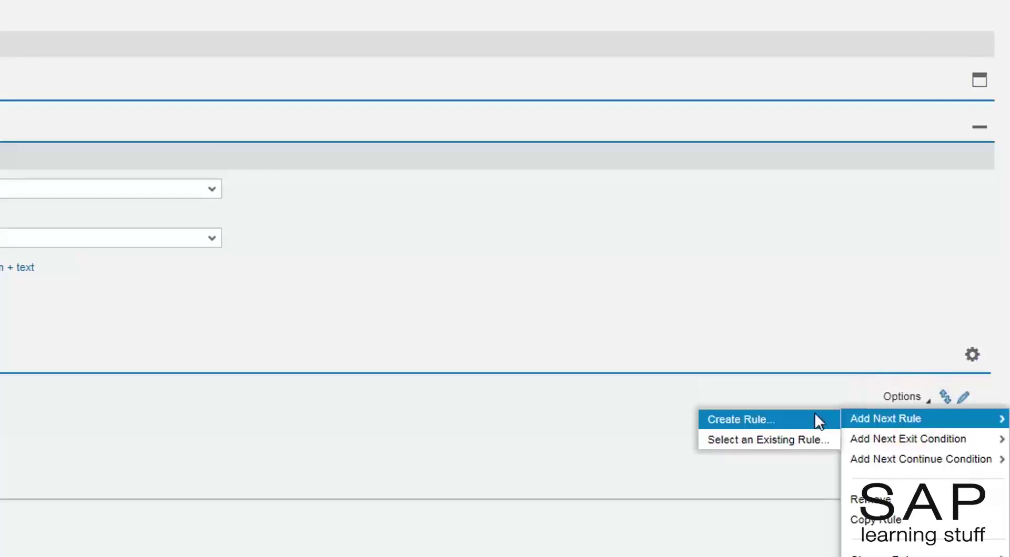
left_click(778, 419)
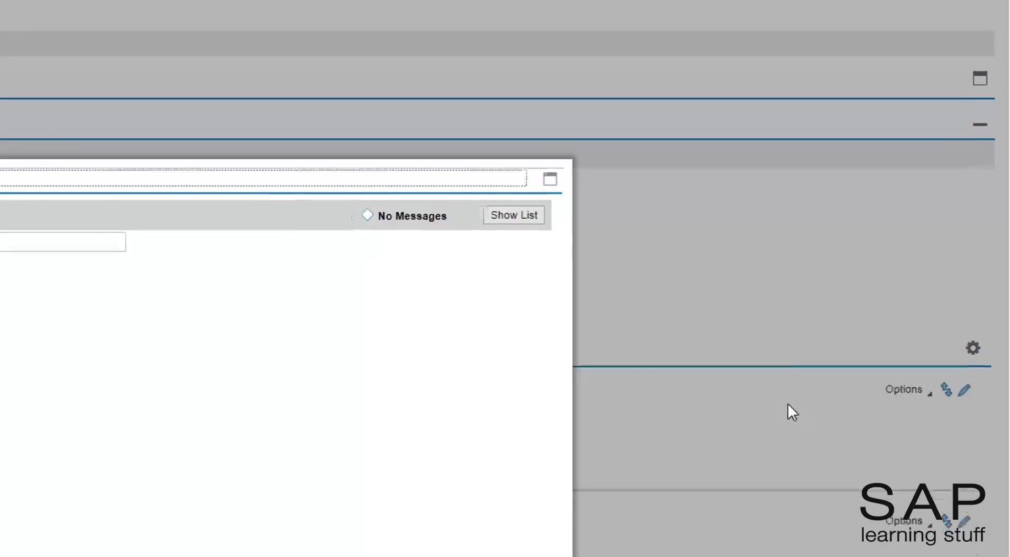
left_click(242, 167)
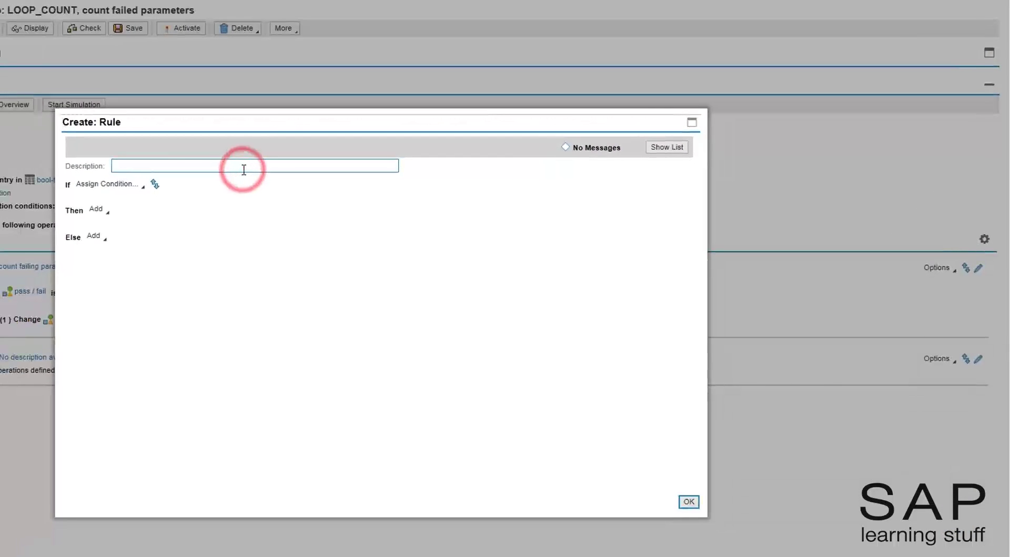
type("em")
type("pty ")
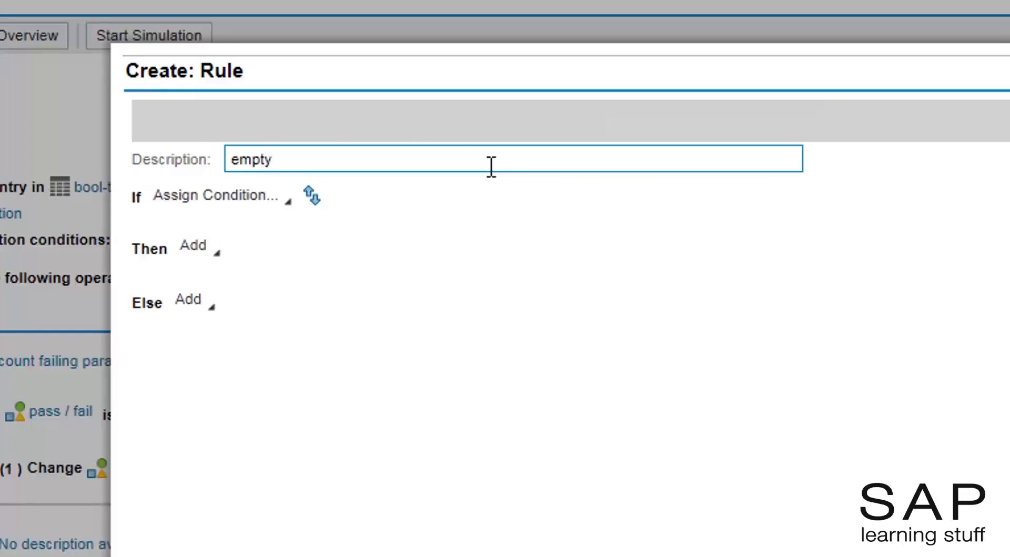
type("rule")
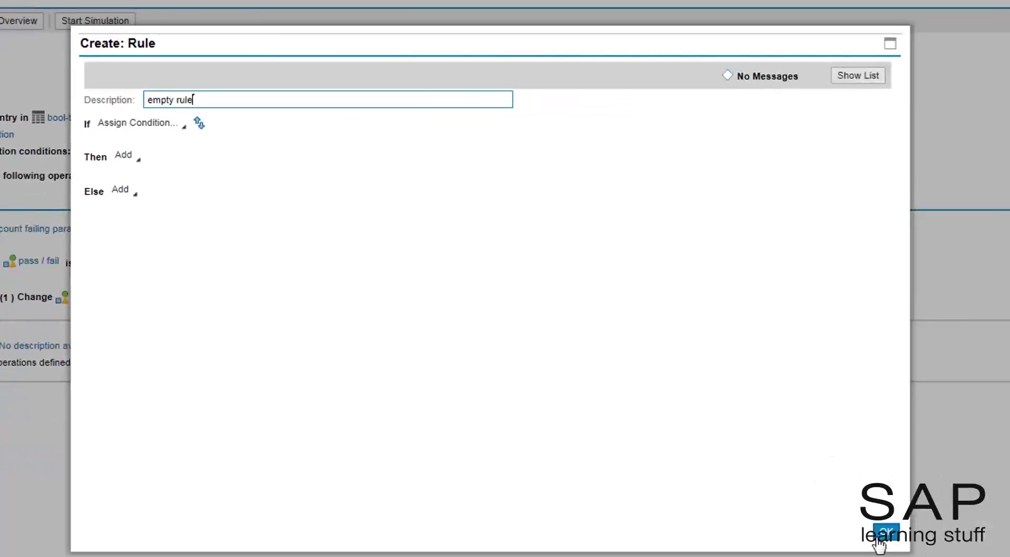
left_click(886, 542)
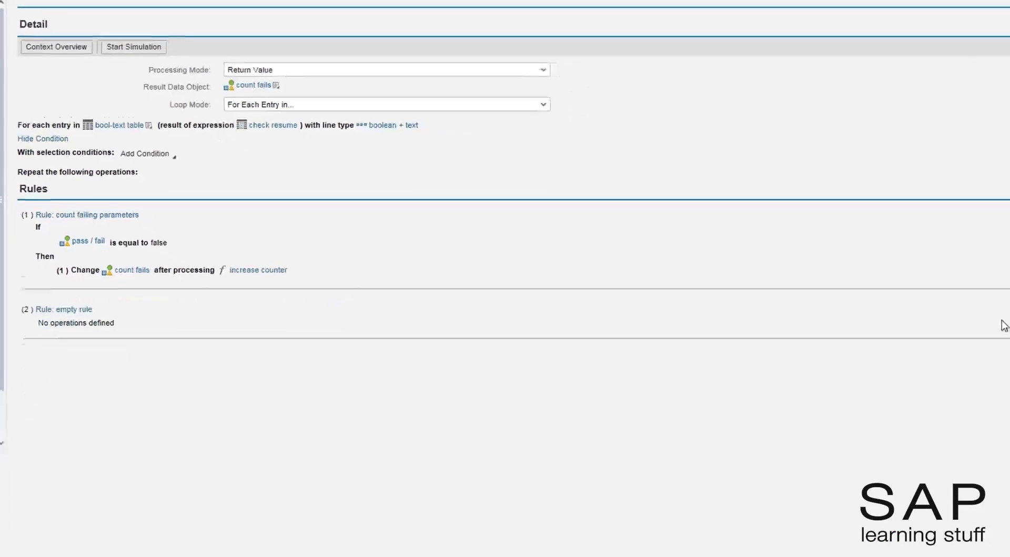
Step: Remove the "empty rule" from the loop's rules
left_click(942, 284)
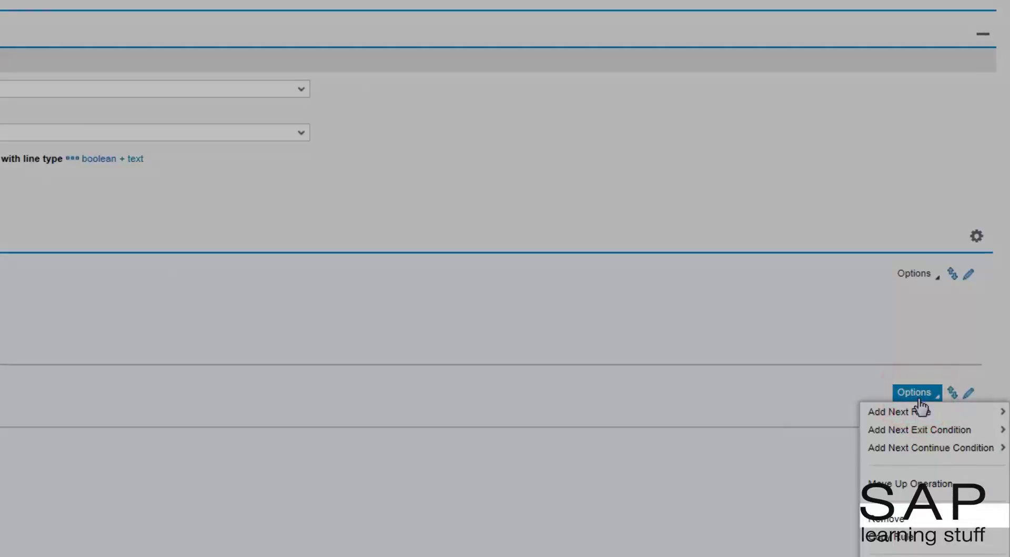
left_click(913, 520)
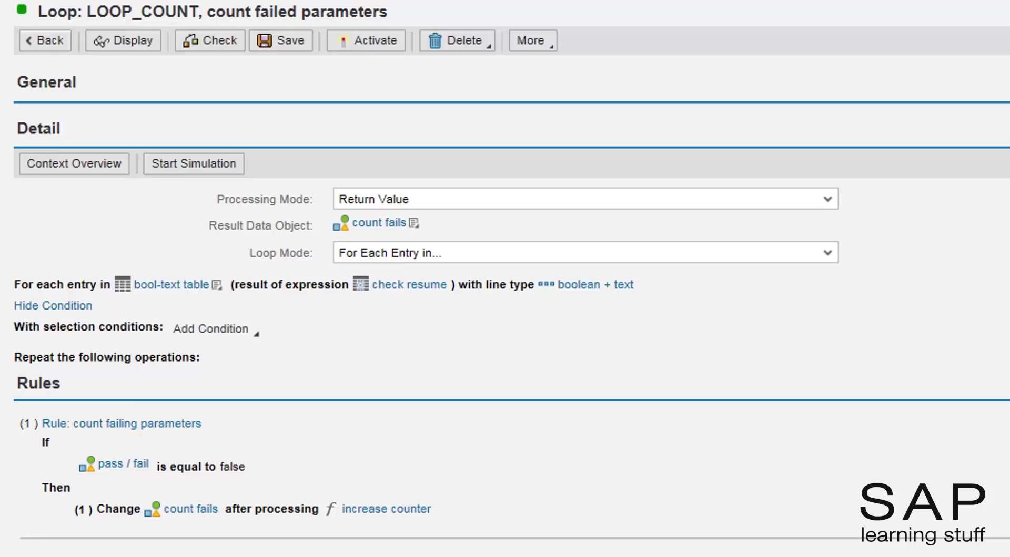
Step: Activate the count failed parameters loop and return to the check resume function for editing
left_click(343, 51)
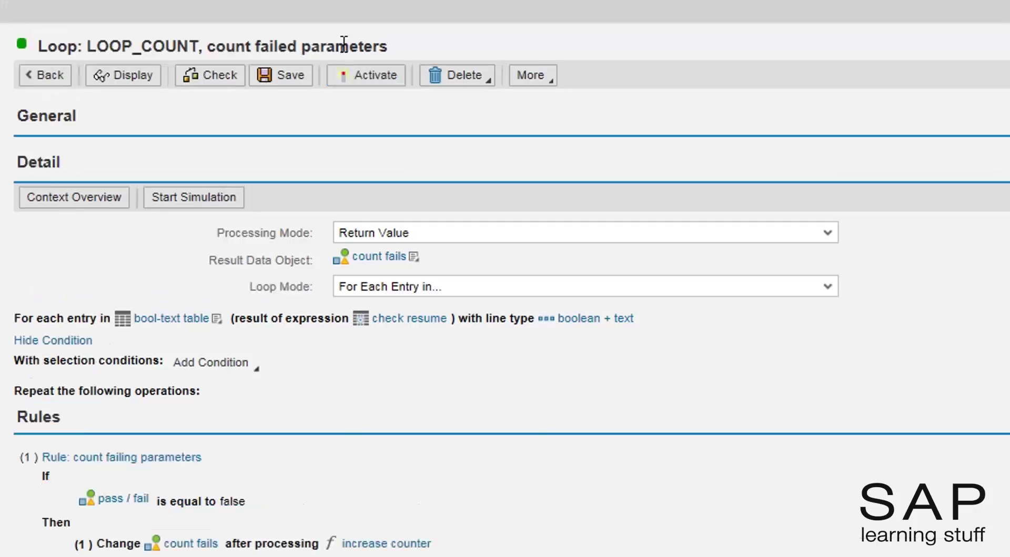
left_click(47, 76)
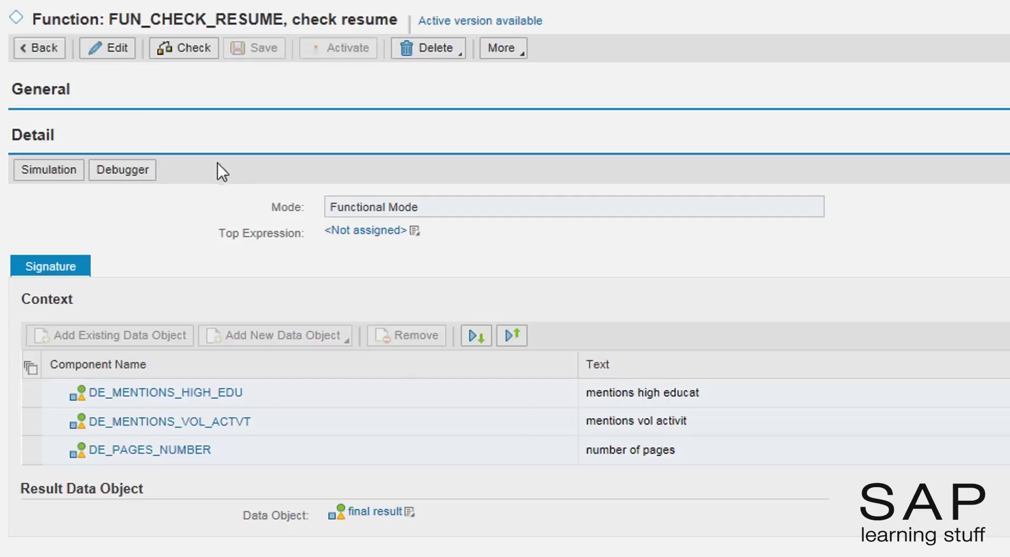
left_click(113, 47)
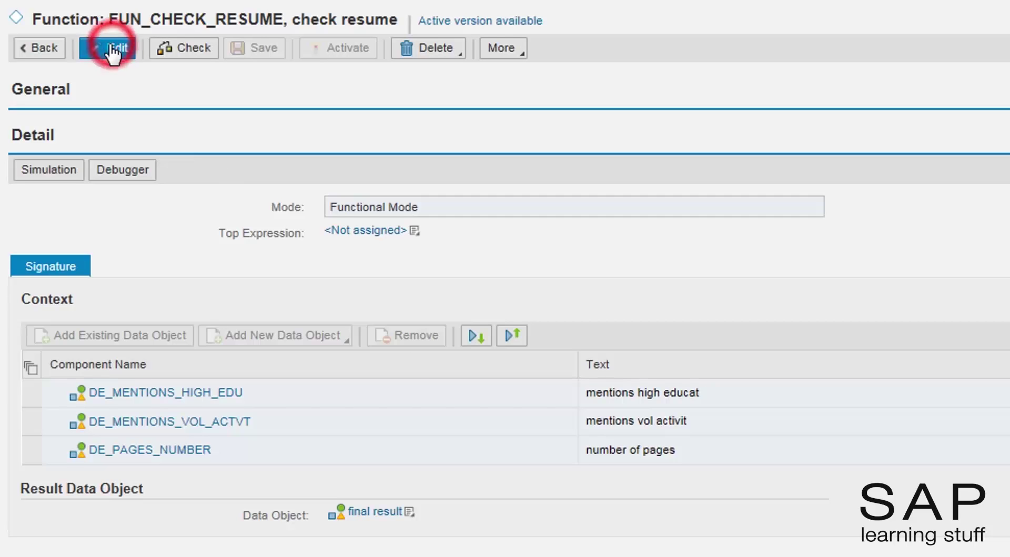
Step: Start creating a new object of type Formula as the function's top expression
left_click(413, 232)
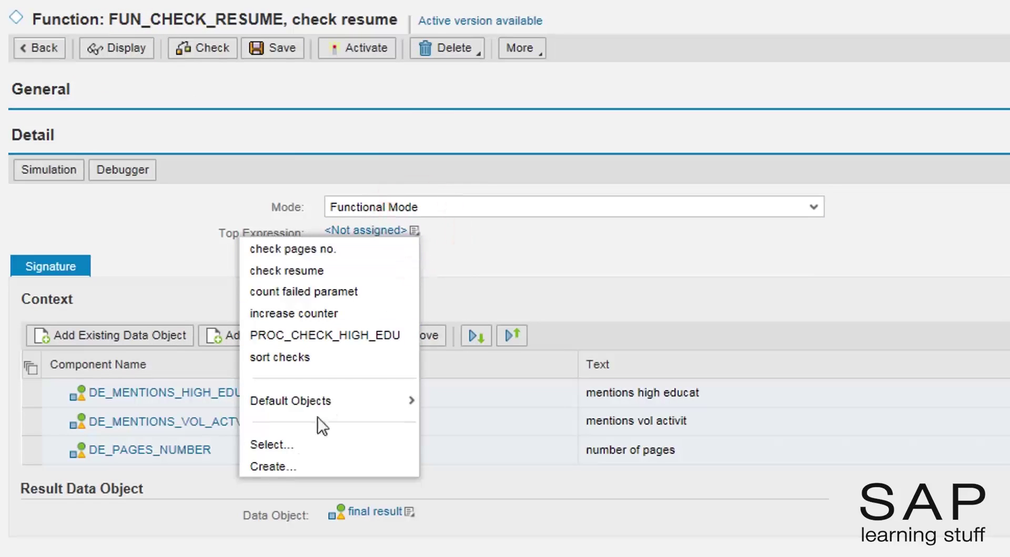
left_click(293, 466)
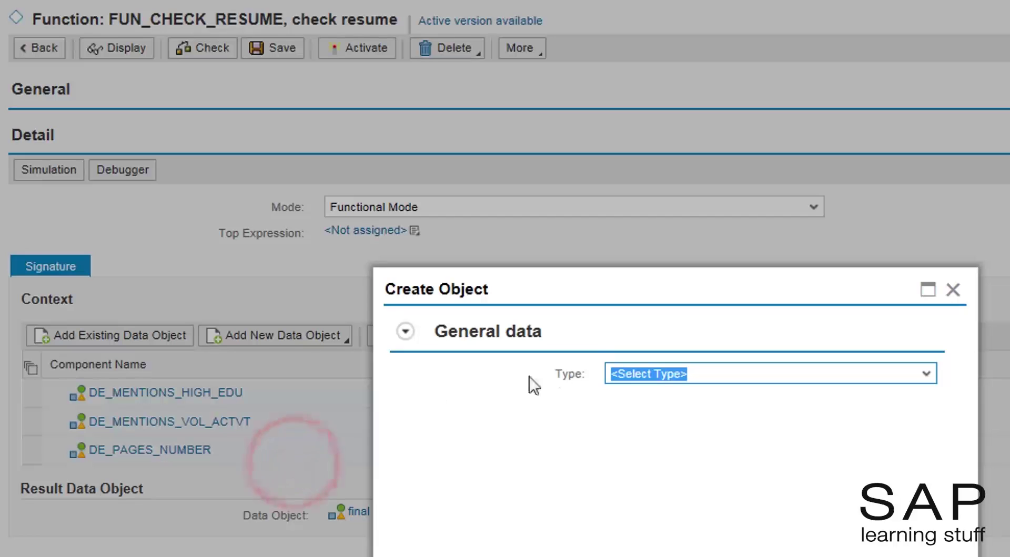
left_click(650, 376)
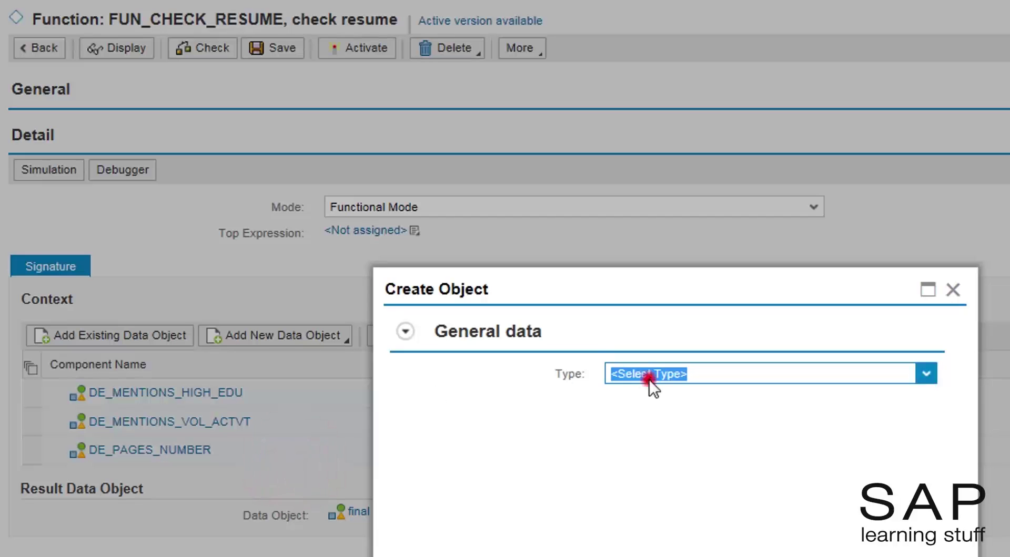
left_click_drag(964, 440, 962, 458)
left_click(803, 485)
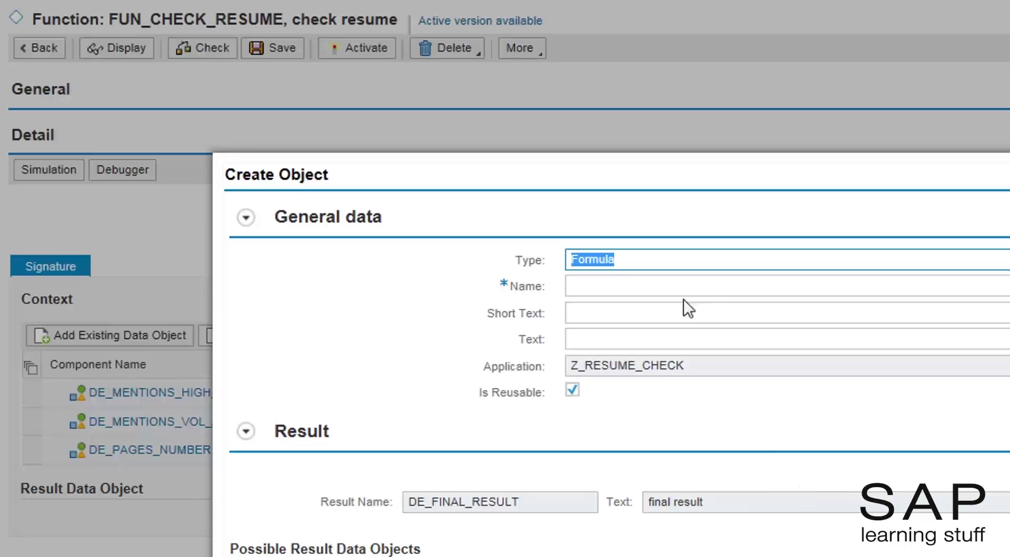
Step: Create the formula as frm_result_text with "result text" as short text and text, saving the function's changes while opening it
left_click(676, 288)
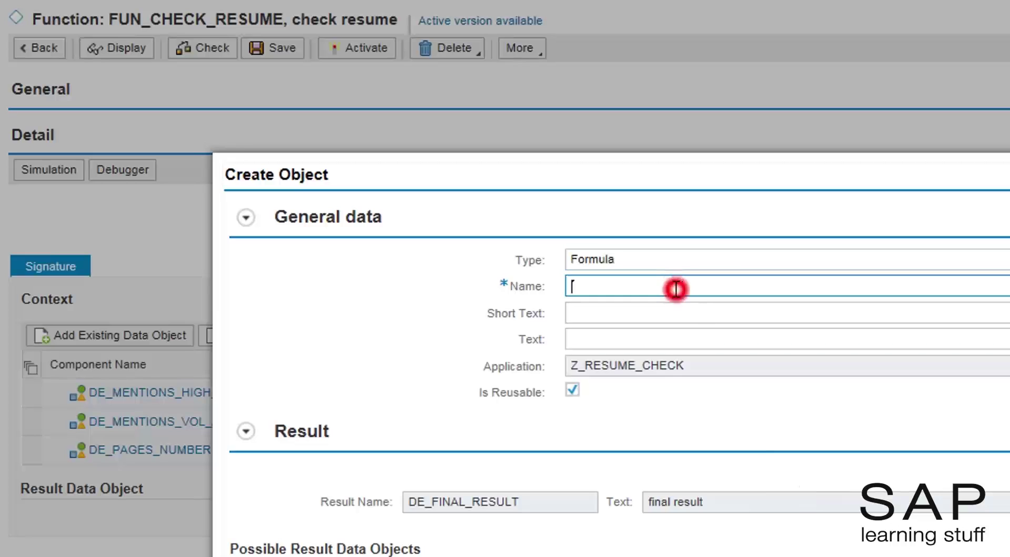
type("frm_result_text")
left_click(635, 314)
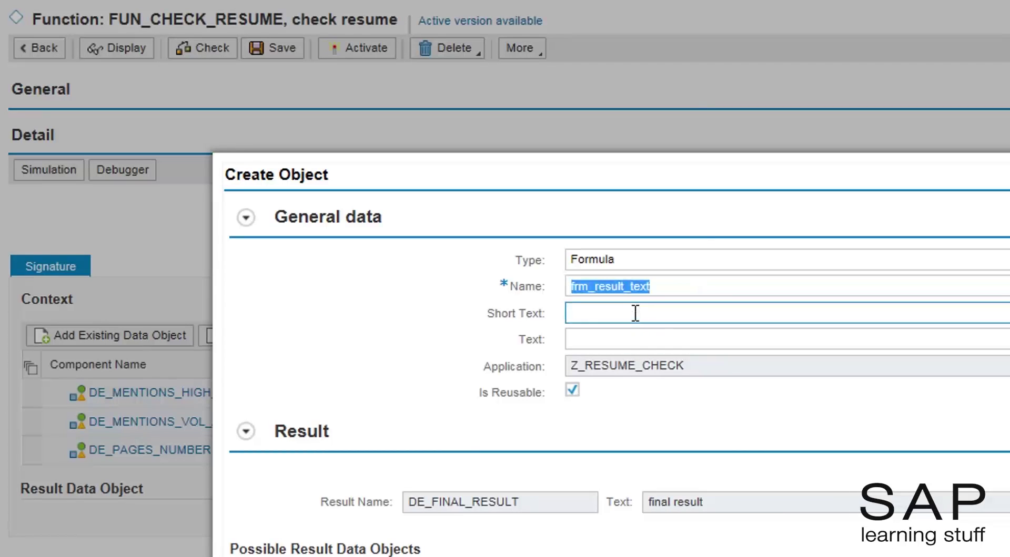
left_click(634, 311)
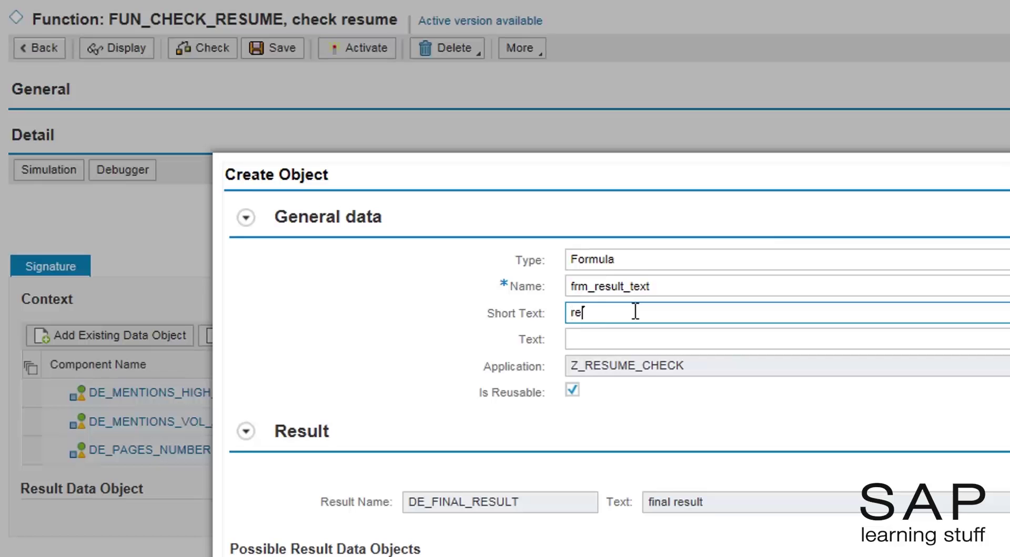
type("re")
left_click(628, 353)
left_click(647, 336)
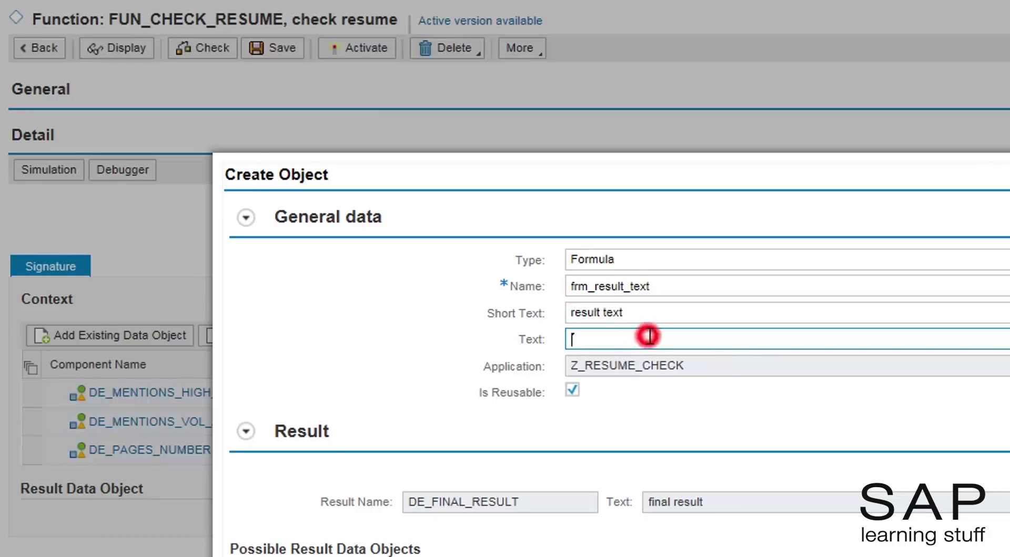
type("result text")
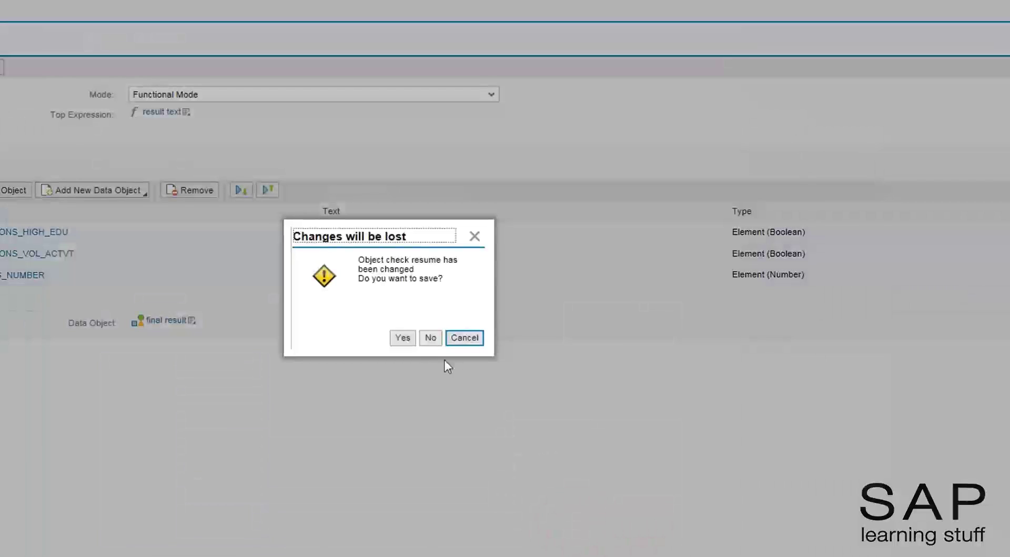
left_click(399, 340)
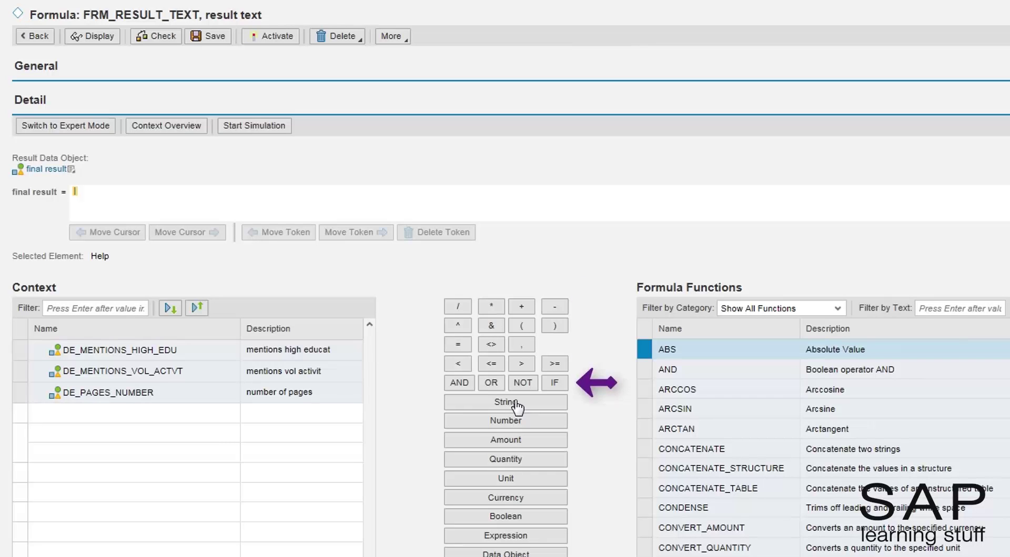
Step: Insert an IF function into the formula and use the existing count failed paramet loop expression in its condition
left_click(554, 384)
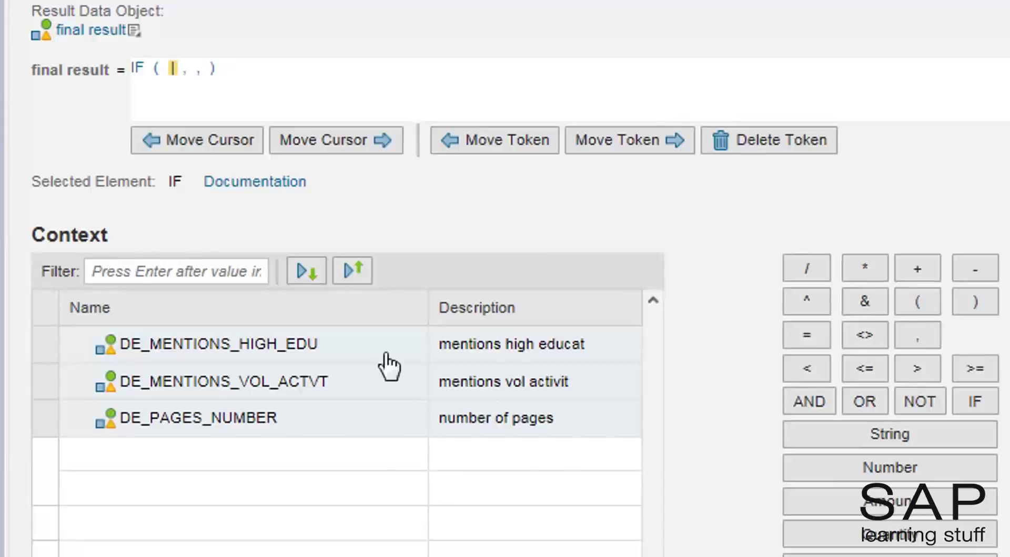
right_click(379, 469)
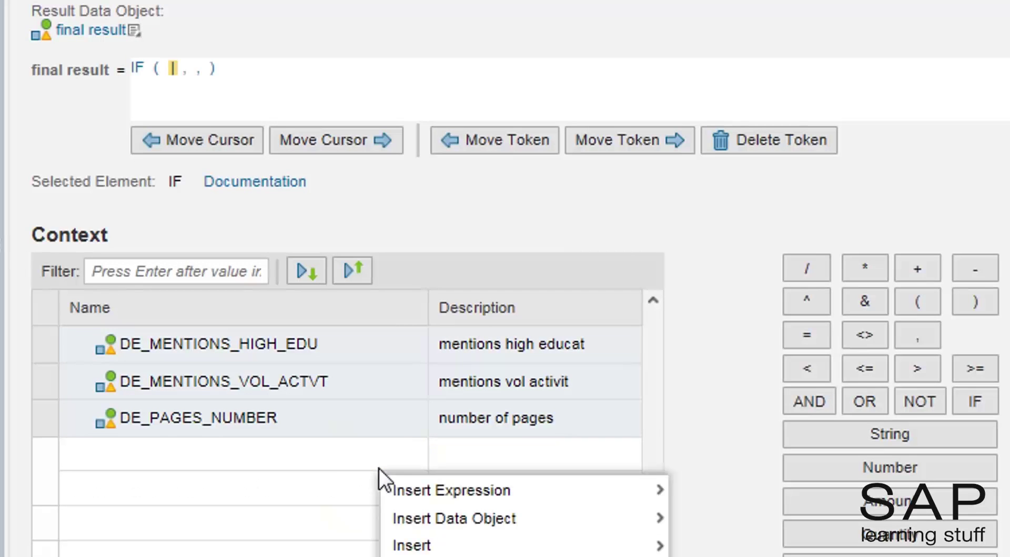
mouse_move(526, 491)
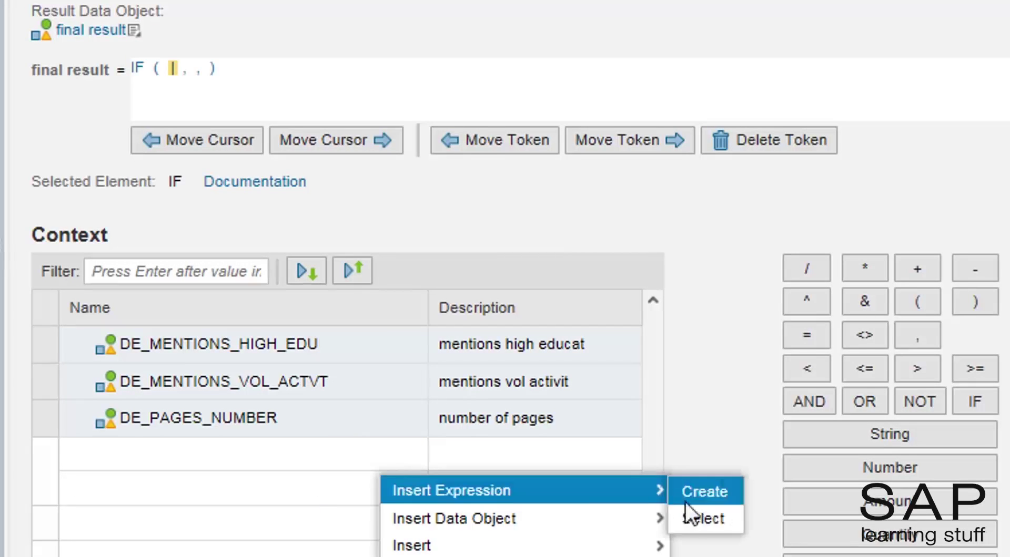
left_click(697, 518)
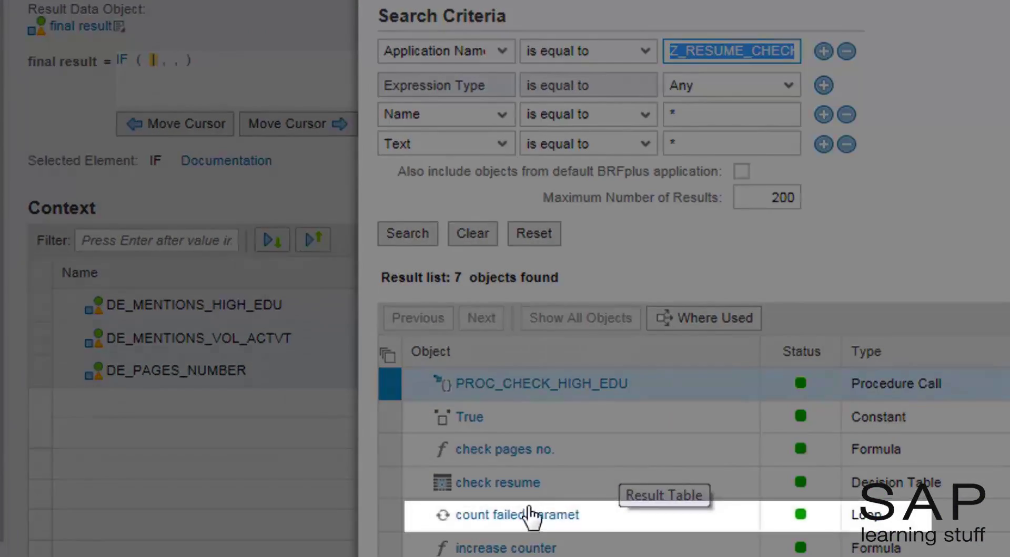
left_click(540, 531)
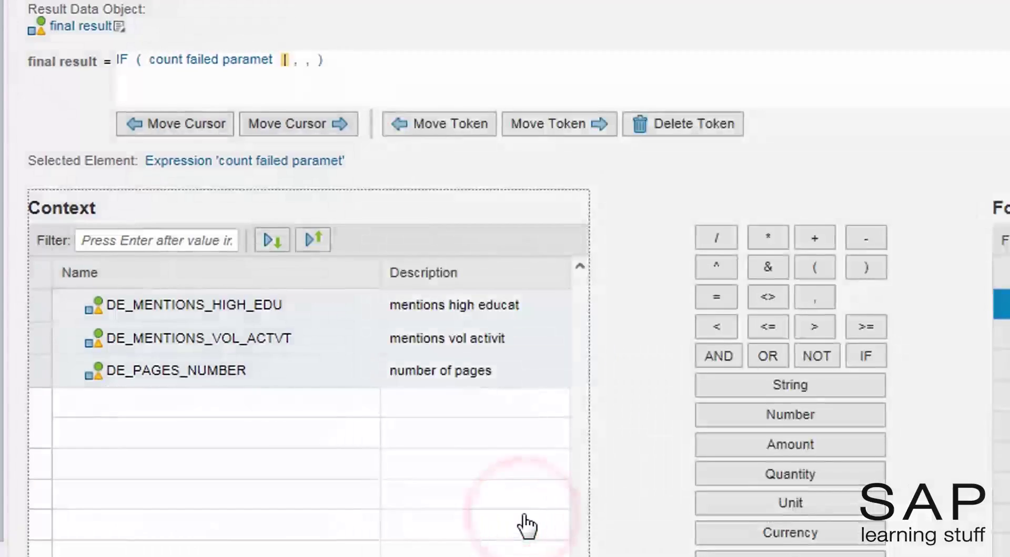
Step: Complete the IF condition by comparing the loop result as equal to the number 0
left_click(723, 295)
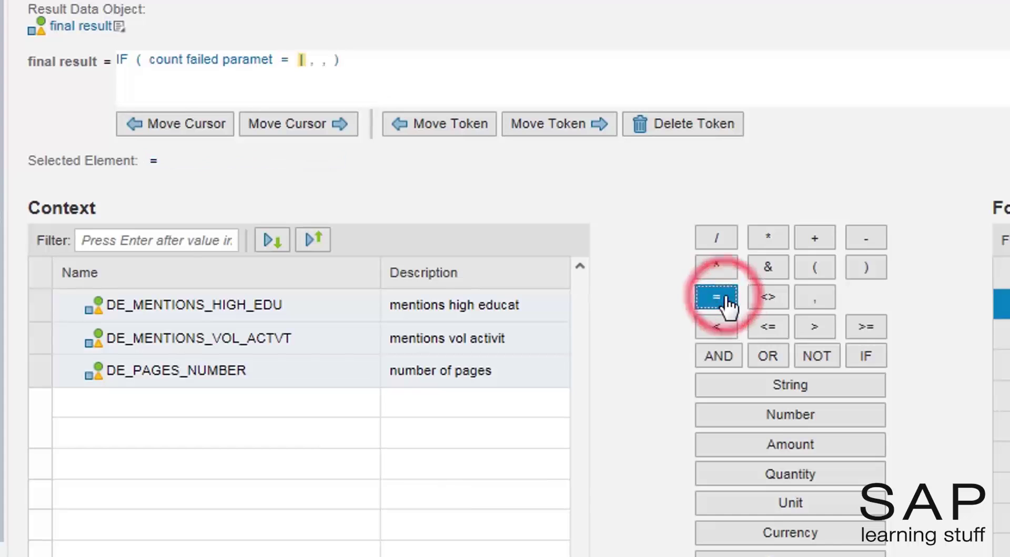
left_click(825, 412)
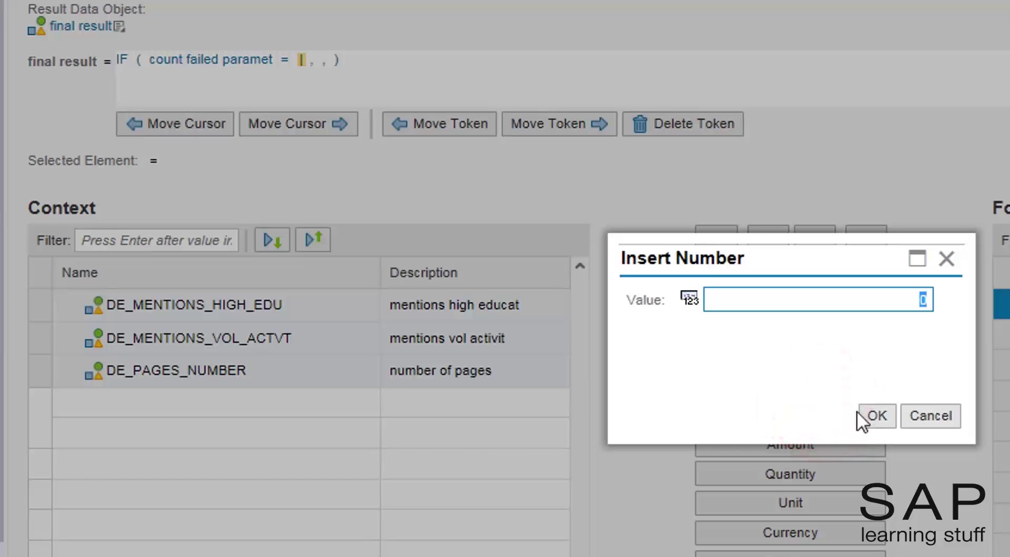
left_click(873, 417)
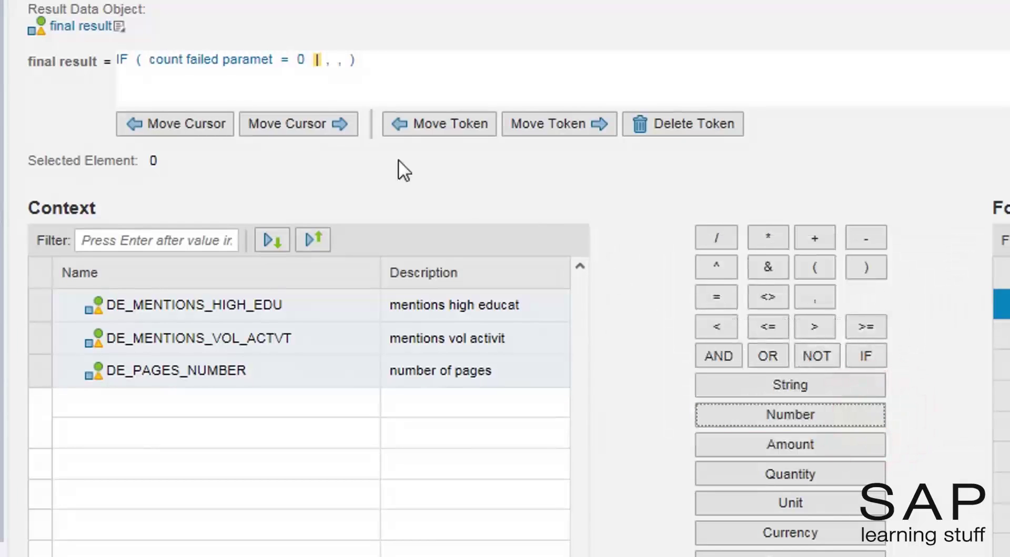
Step: Insert the string "All is good!" as the IF function's second argument
left_click(313, 129)
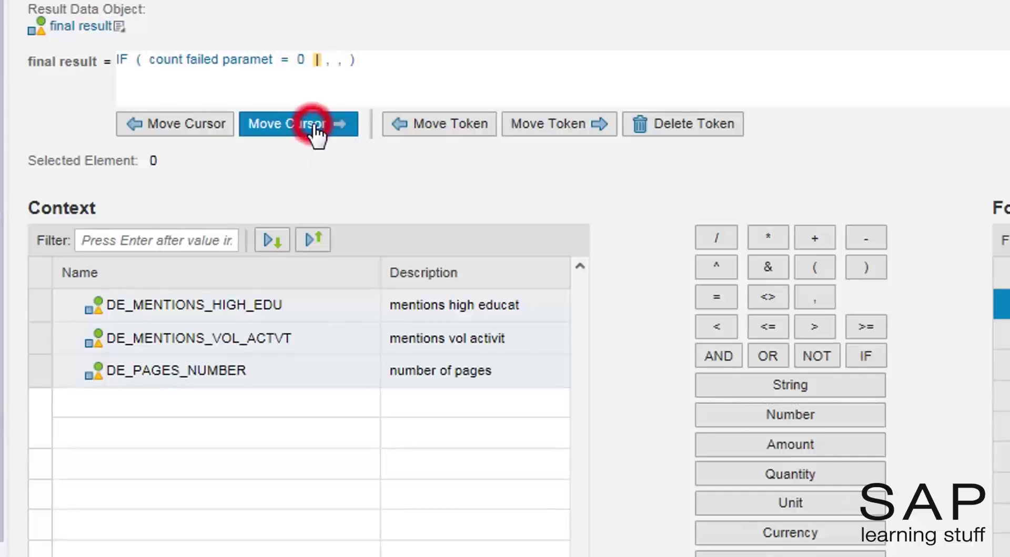
left_click(780, 388)
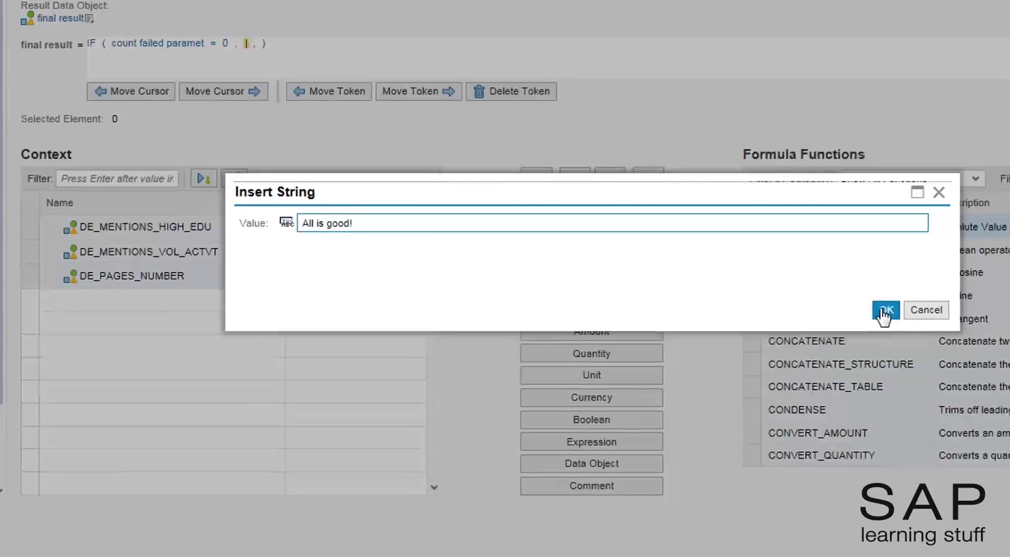
left_click(884, 310)
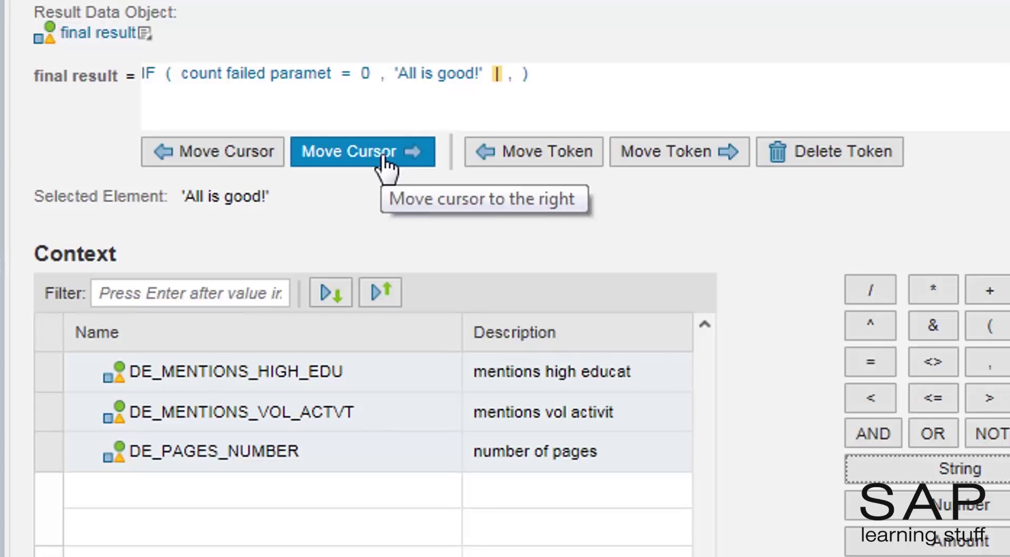
Step: Insert the string "Bummer... (" as the IF function's third argument
left_click(386, 167)
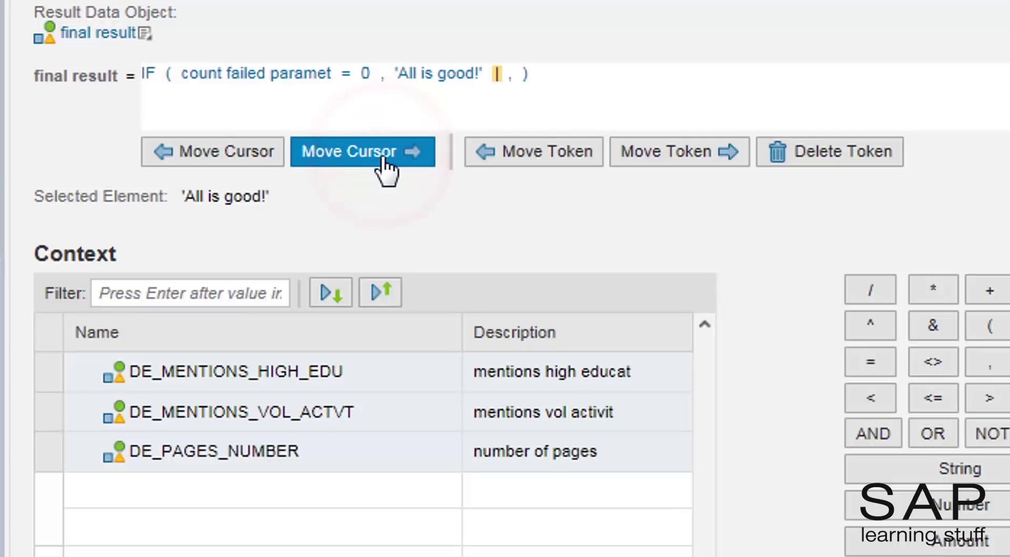
left_click(928, 466)
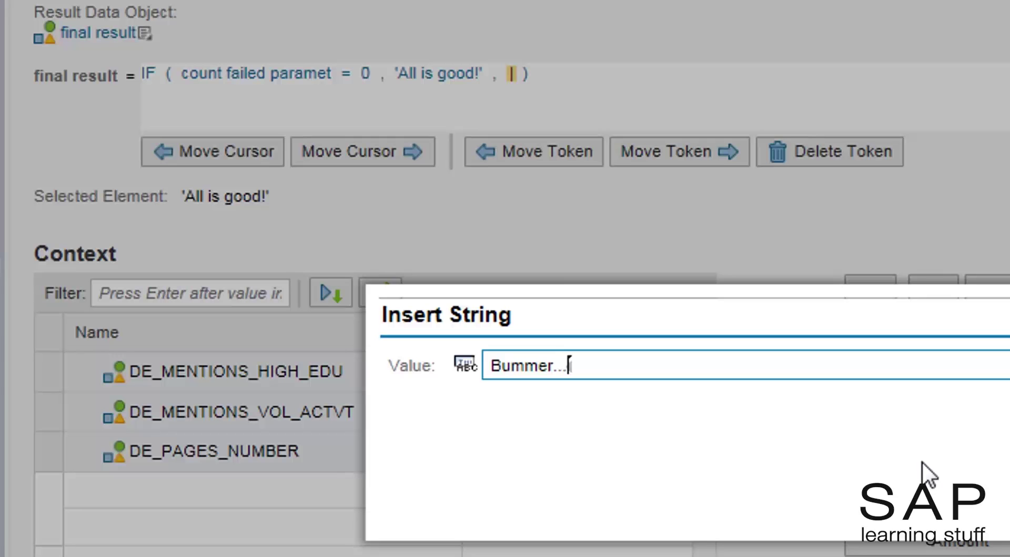
type("Bummer... (")
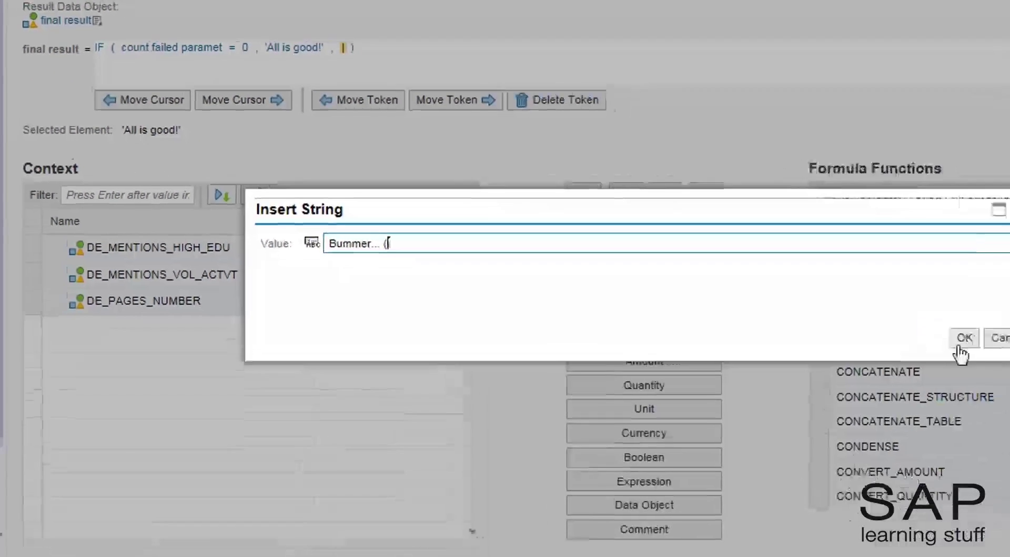
left_click(919, 327)
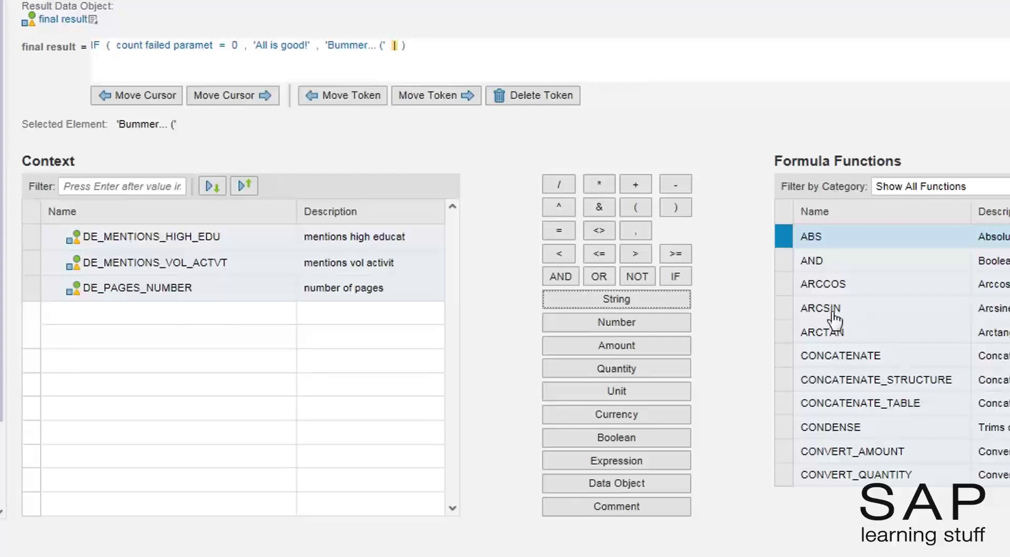
Step: Concatenate the existing count failed paramet loop expression to the "Bummer... (" string with the & operator
left_click(599, 207)
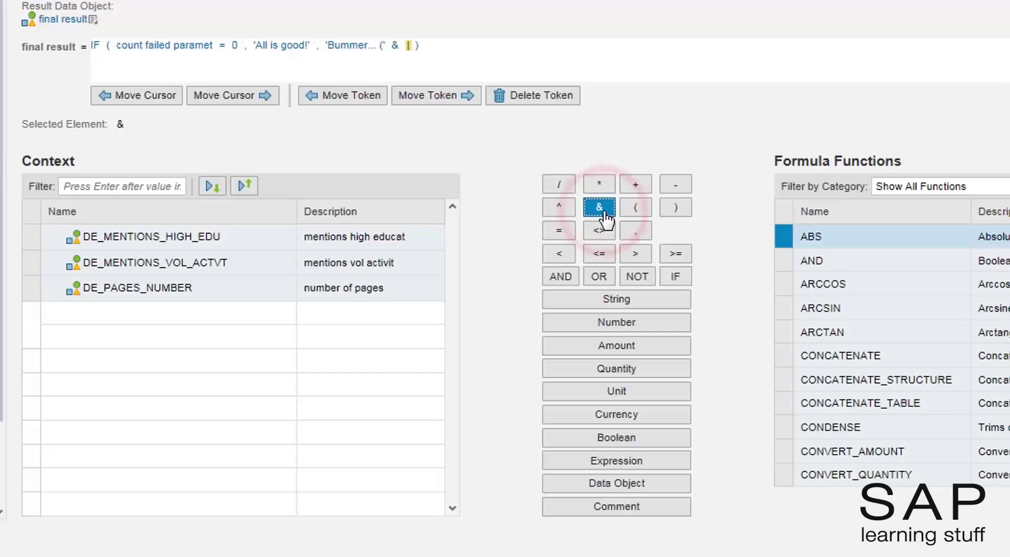
right_click(386, 320)
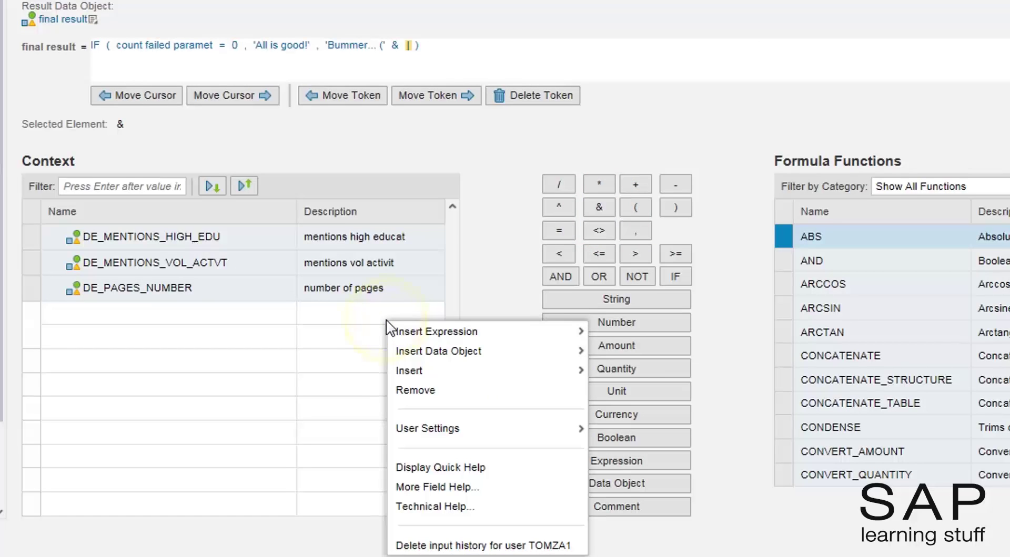
mouse_move(576, 332)
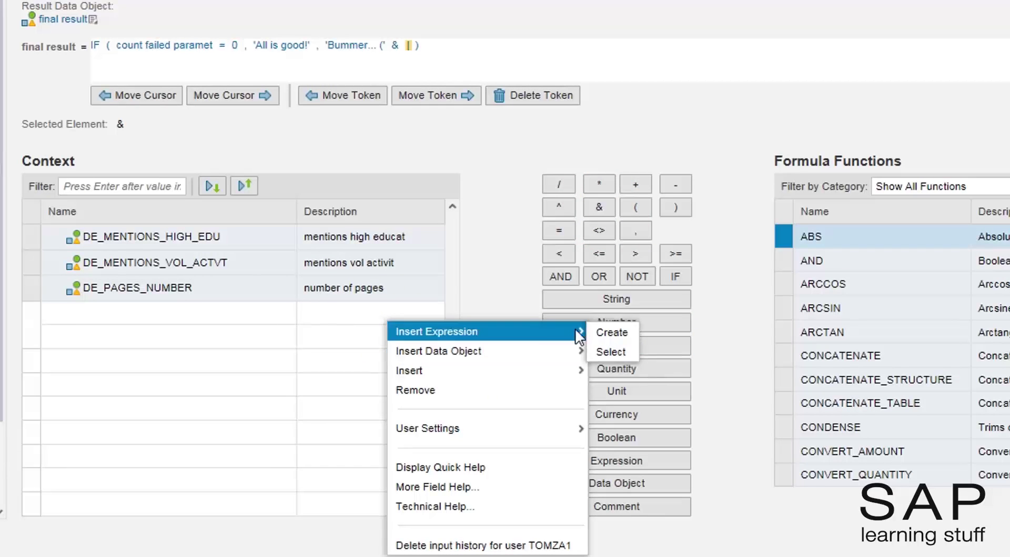
left_click(612, 350)
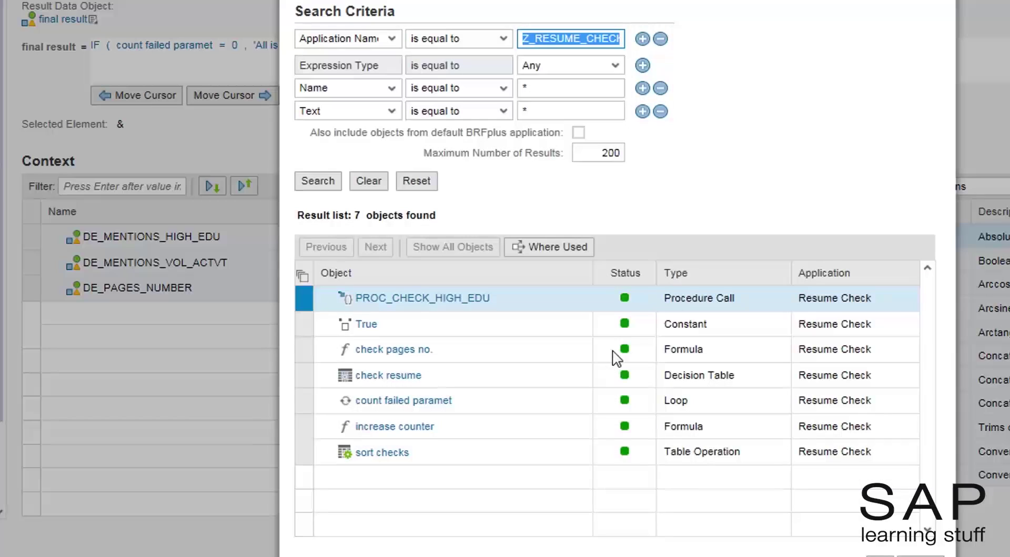
left_click(391, 402)
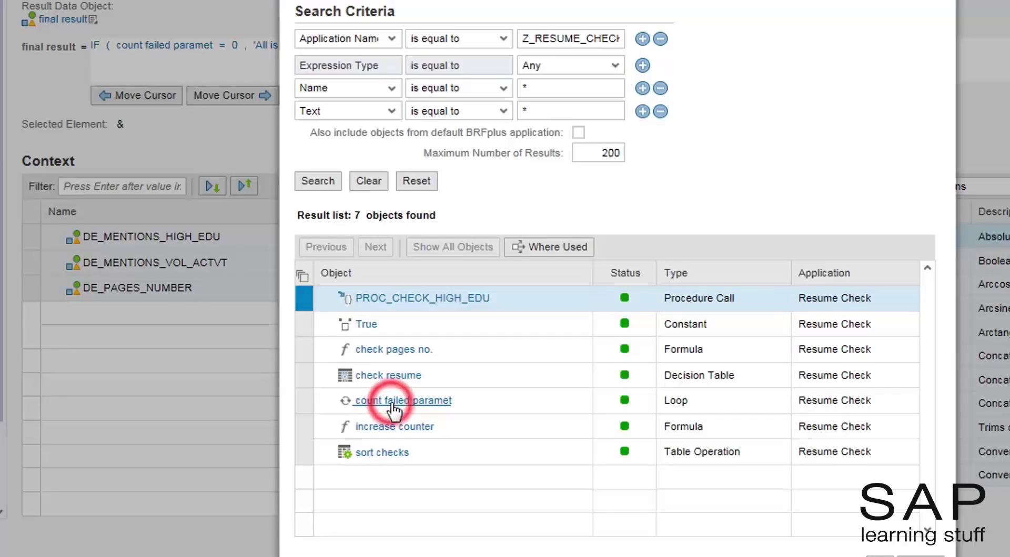
Step: Concatenate a closing ")" string after the loop expression in the third argument with the & operator
left_click(600, 210)
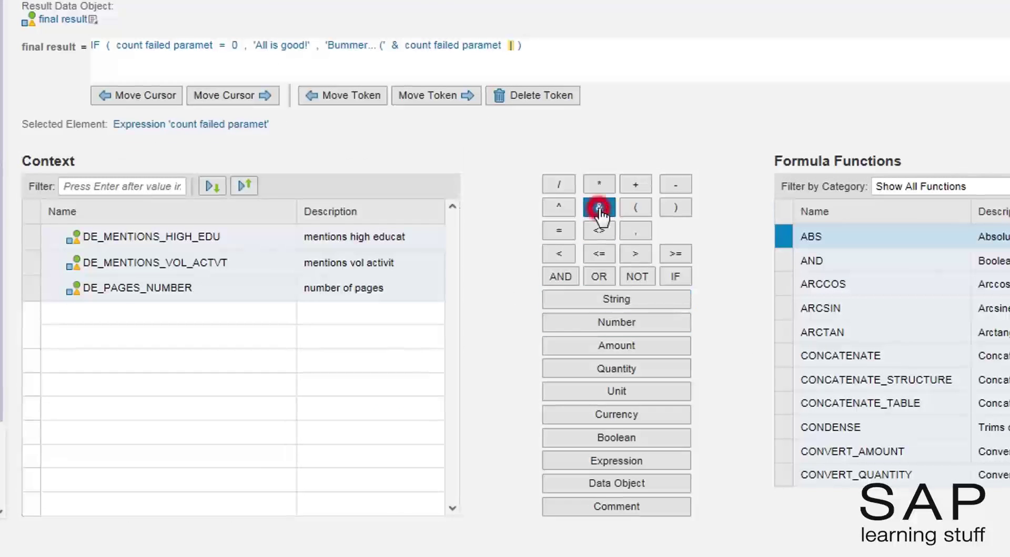
left_click(633, 303)
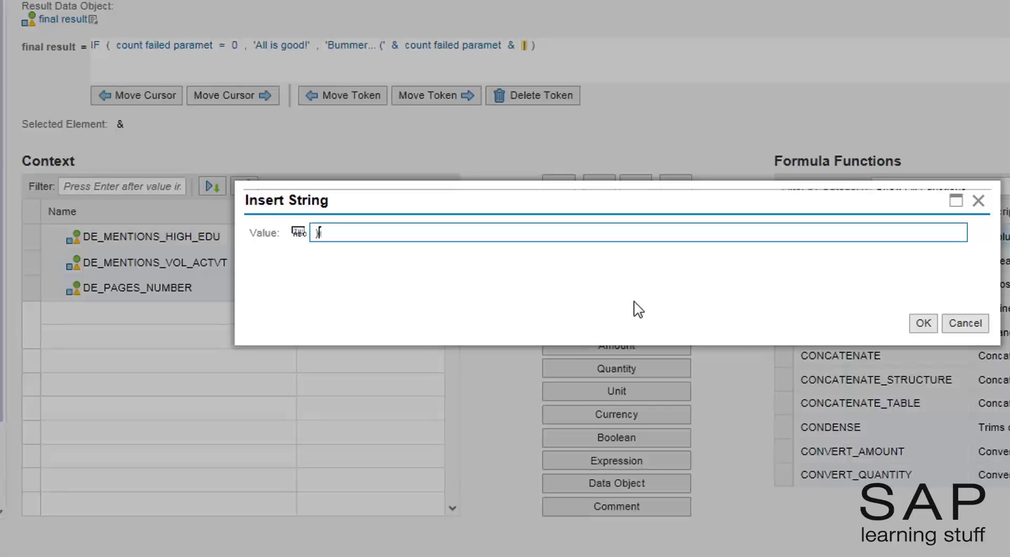
left_click(921, 323)
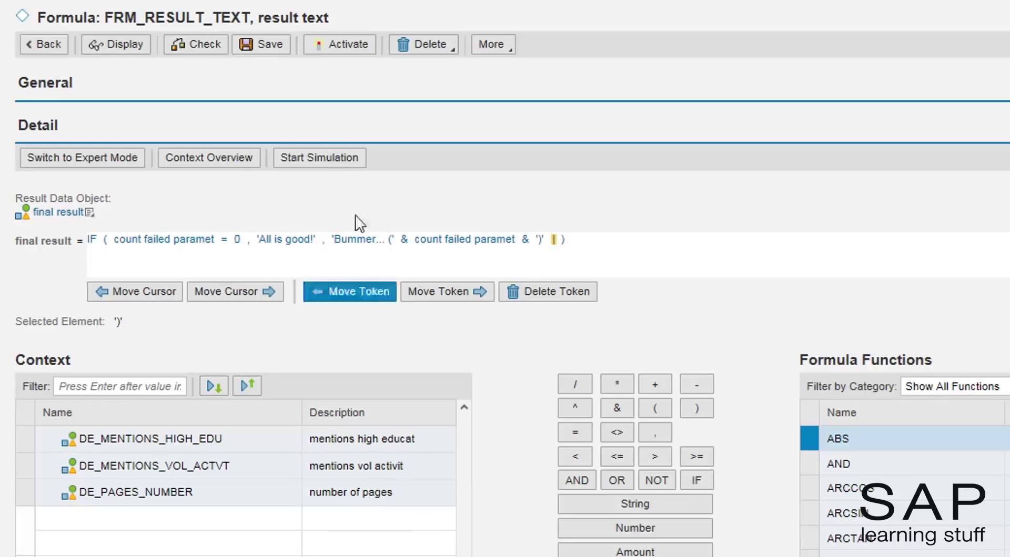
Step: Activate the result text formula including its referenced objects, then return to the check resume function and activate it
left_click(339, 45)
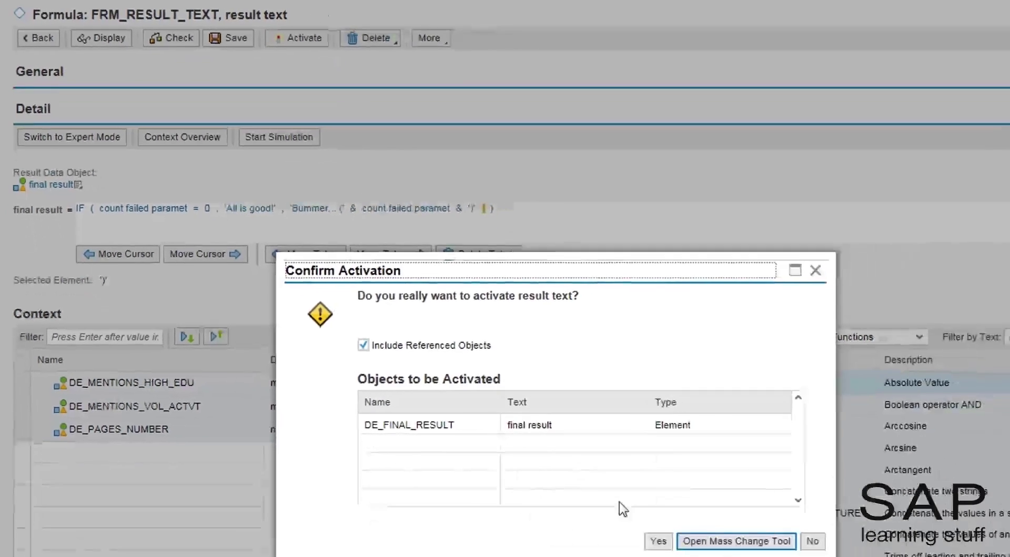
left_click(637, 525)
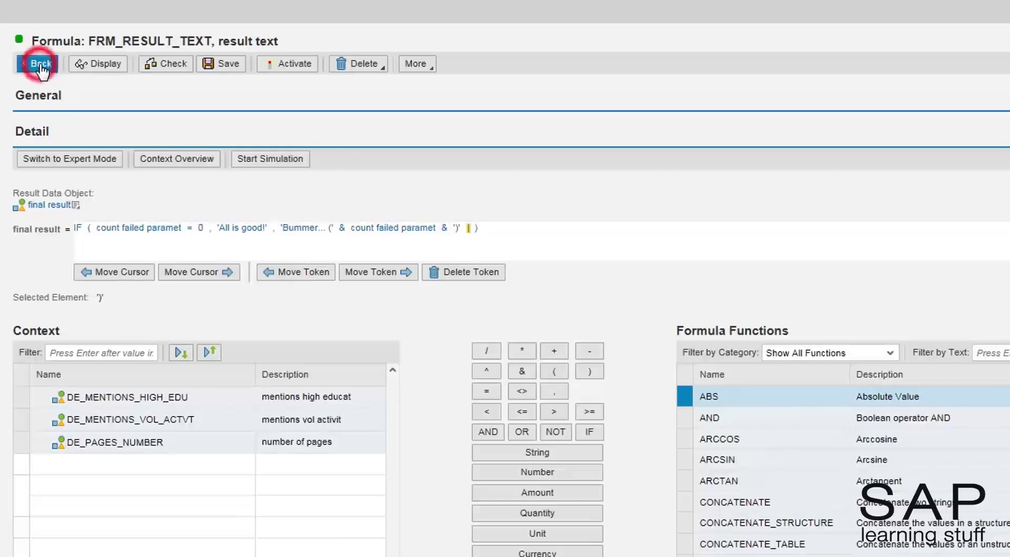
left_click(41, 68)
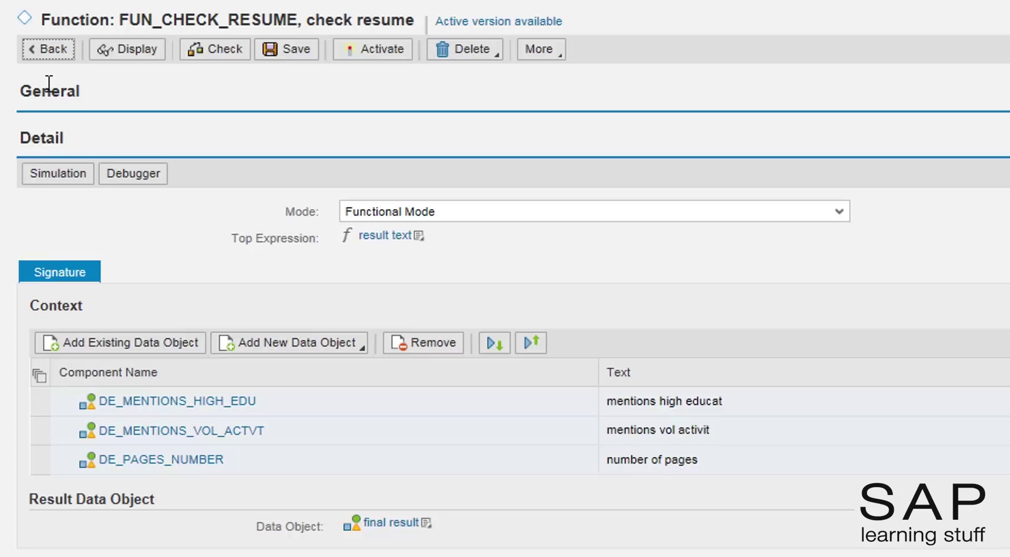
left_click(372, 53)
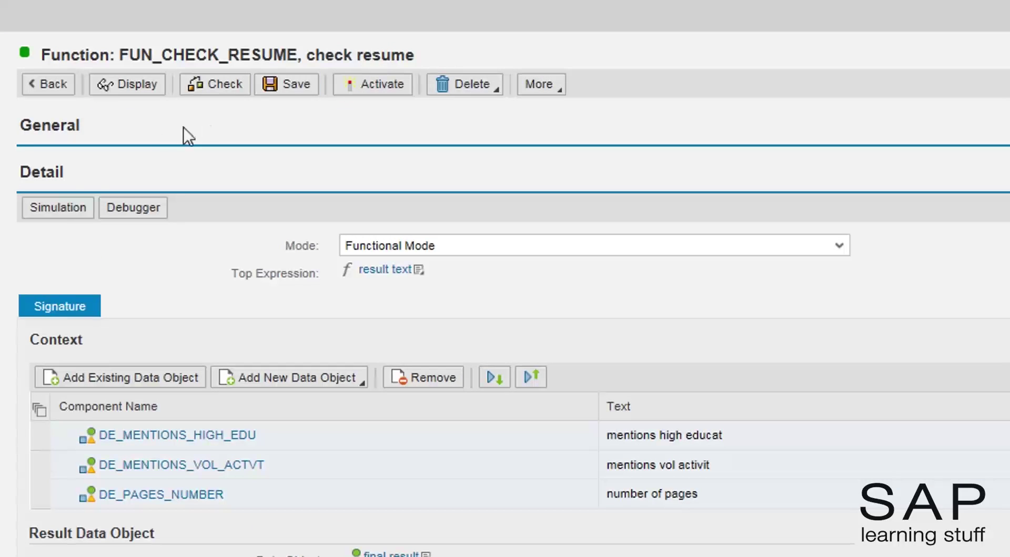
Step: Simulate the check resume function in Interpretation Mode with mentions high educat set to True
left_click(57, 209)
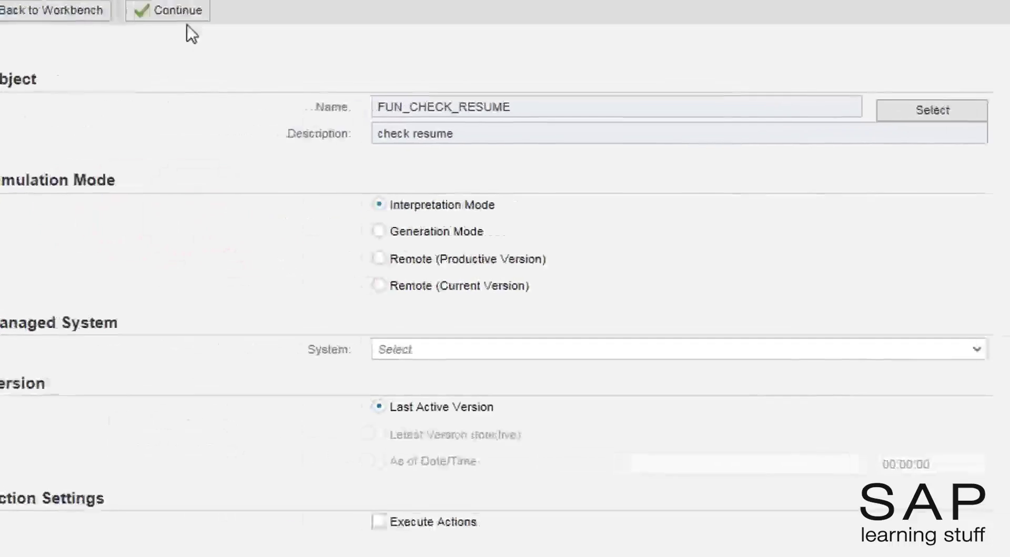
left_click(174, 11)
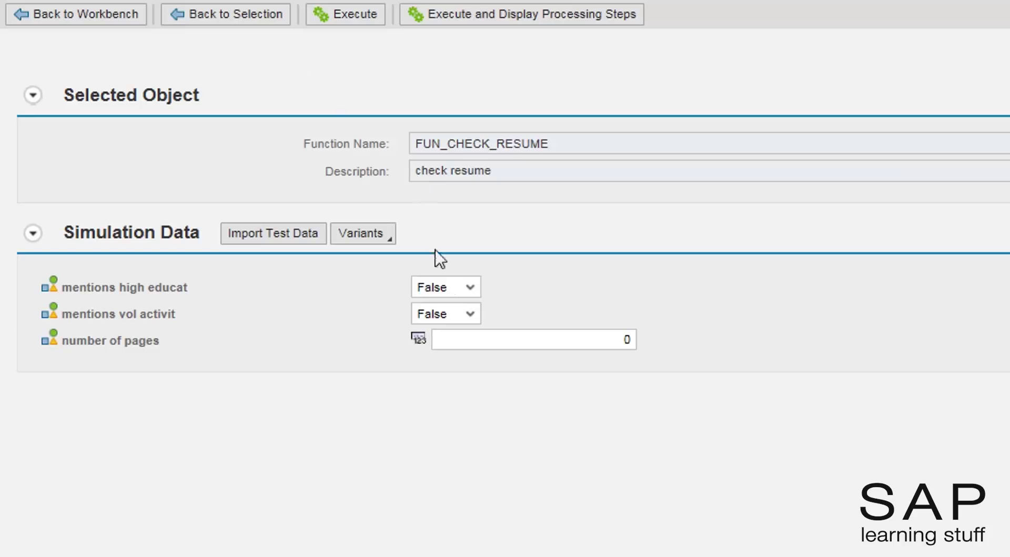
left_click(455, 280)
left_click(454, 301)
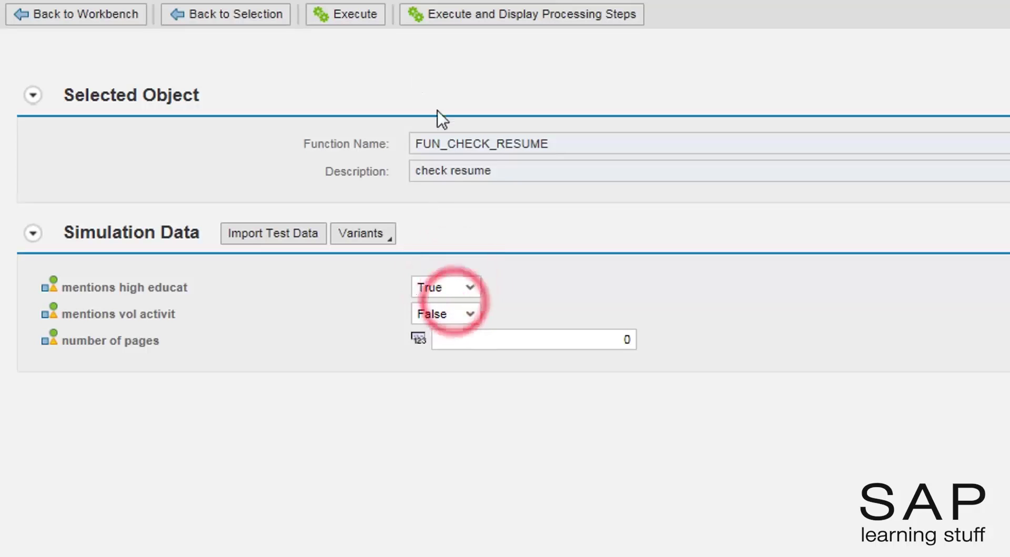
left_click(343, 24)
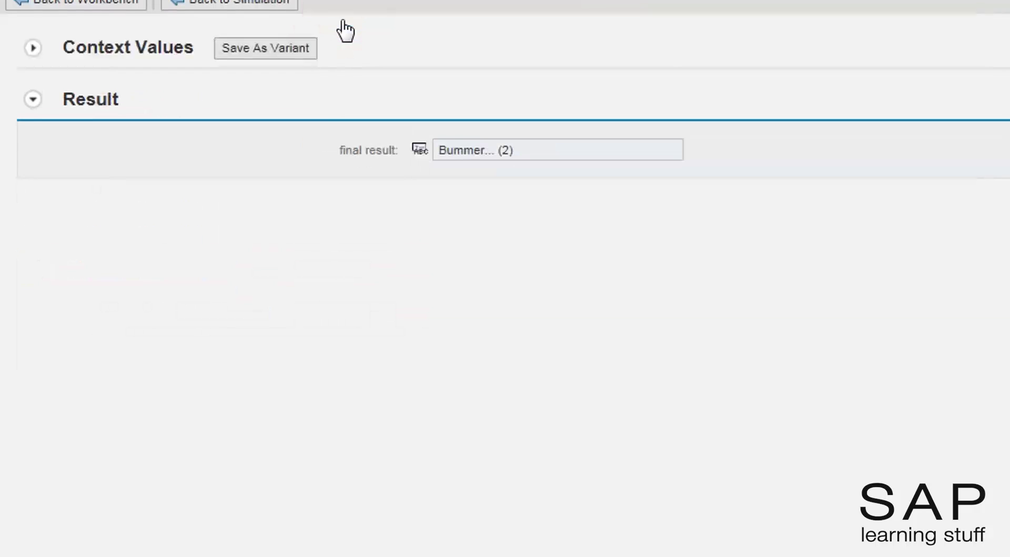
Step: Return to the simulation data, set mentions vol activit to True and execute the simulation again
left_click(251, 5)
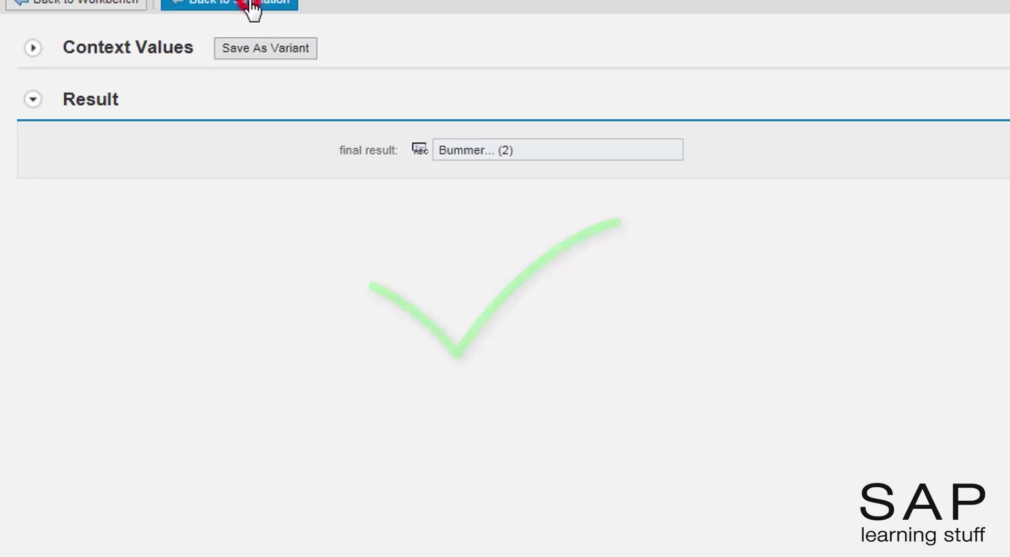
left_click(430, 314)
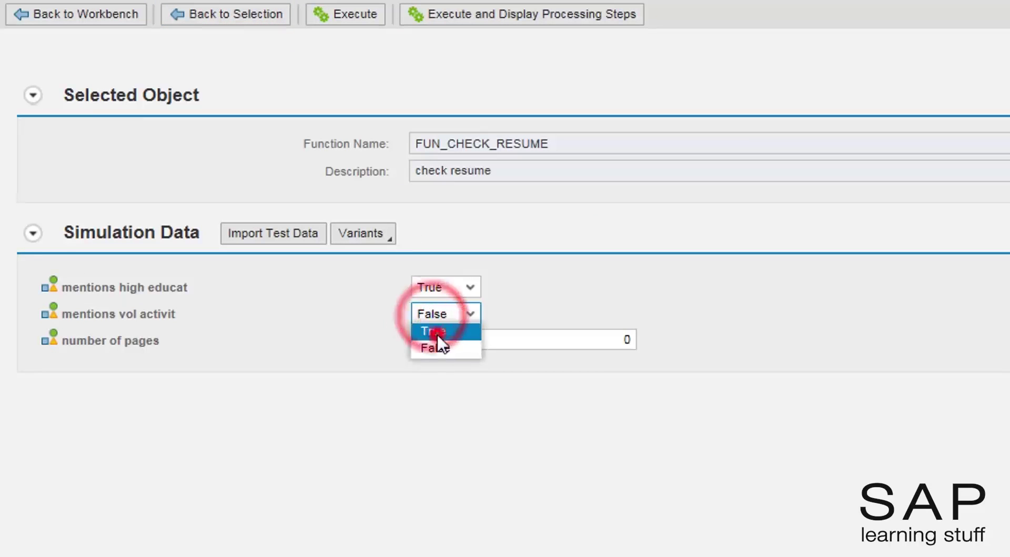
left_click(437, 334)
left_click(345, 20)
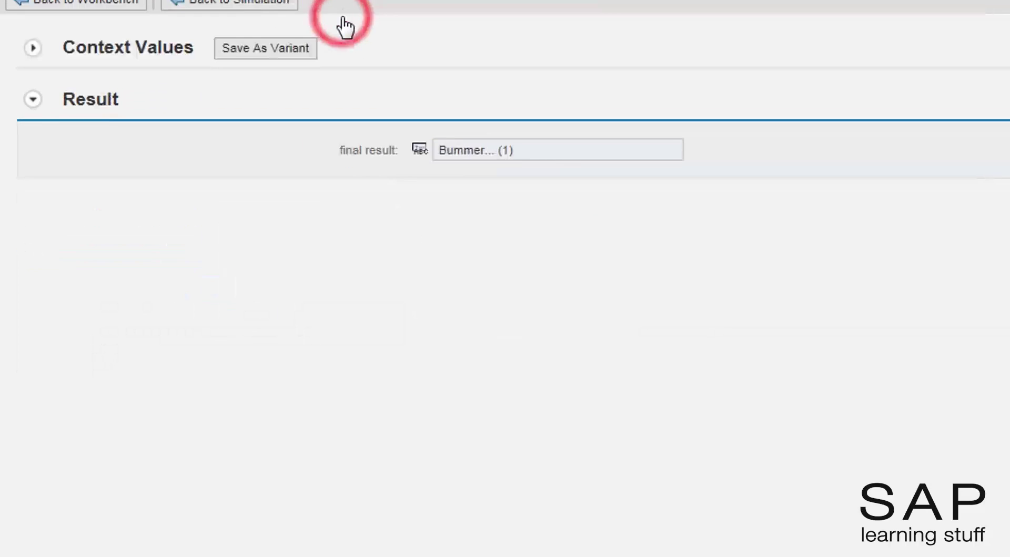
Step: Return to the simulation data, set the number of pages to 2 and rerun the simulation
left_click(272, 5)
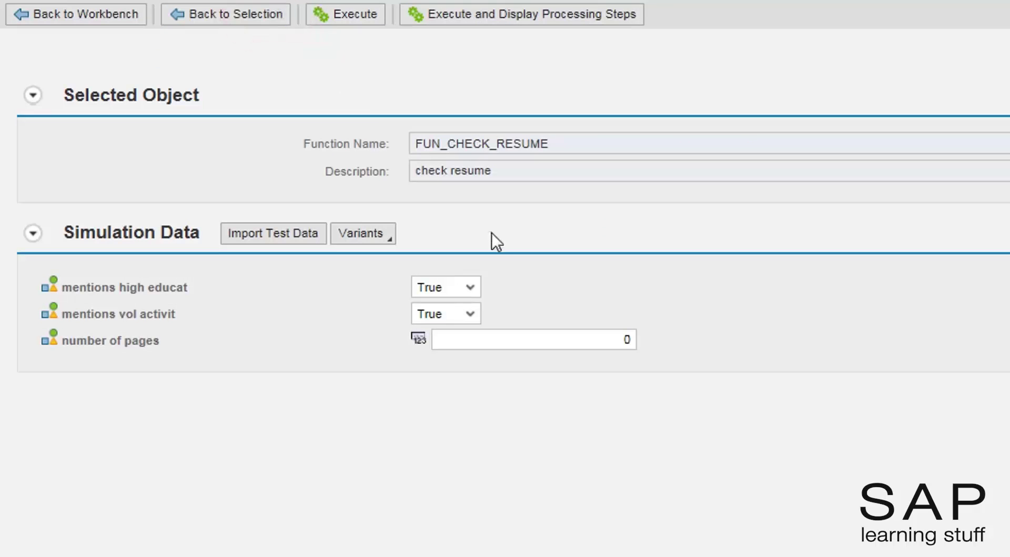
left_click(567, 341)
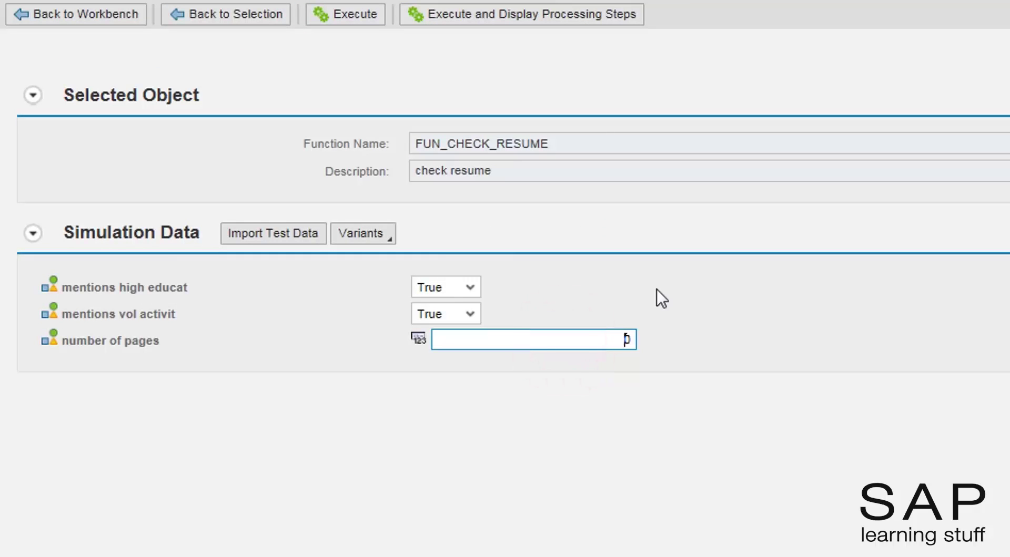
key("BackSpace")
type("2")
left_click(346, 14)
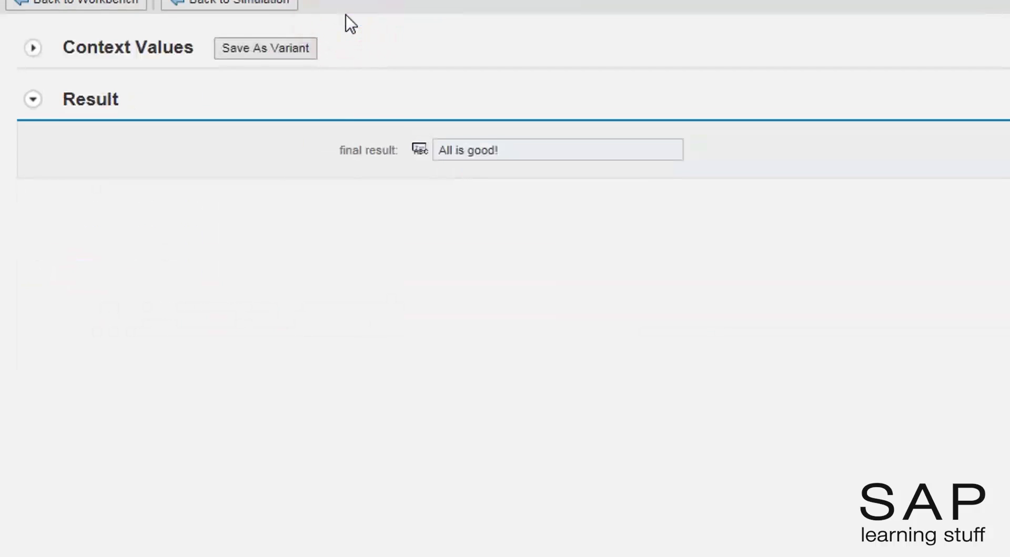